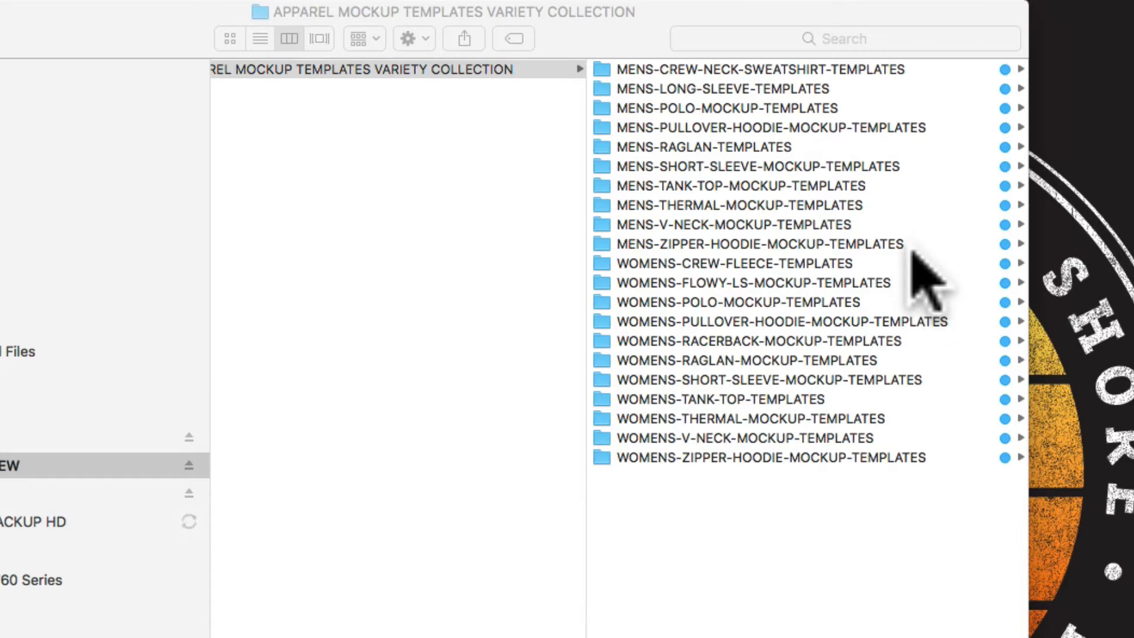
Open the MENS-ZIPPER-HOODIE-MOCKUP-TEMPLATES file in Photoshop and inspect the California chest graphic up close.
click(889, 239)
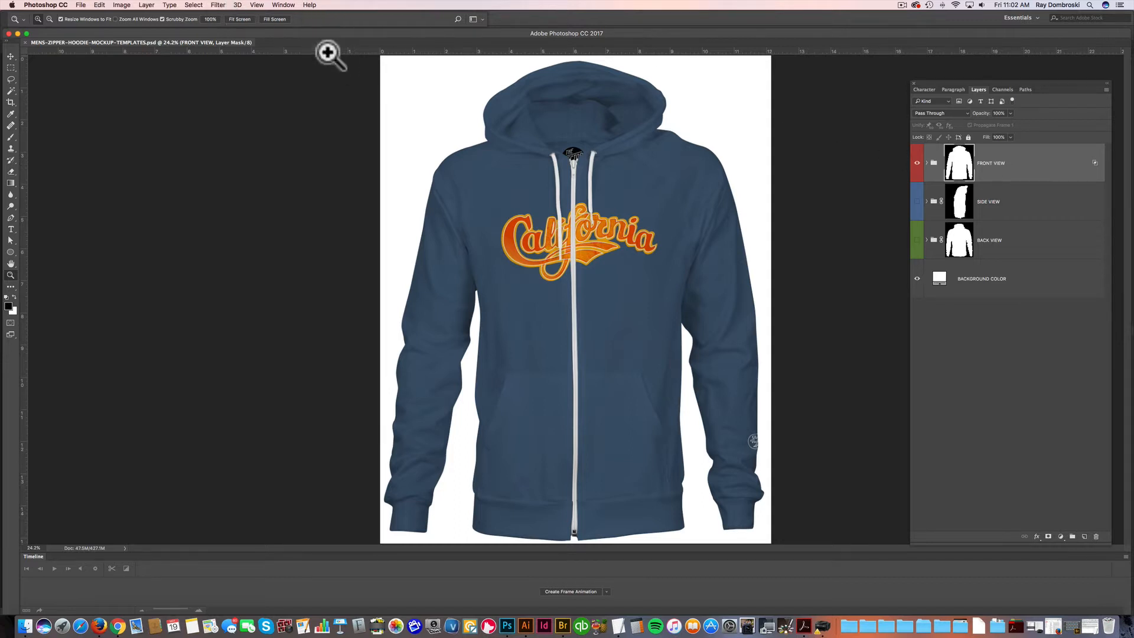
click(584, 230)
drag(584, 230, 583, 231)
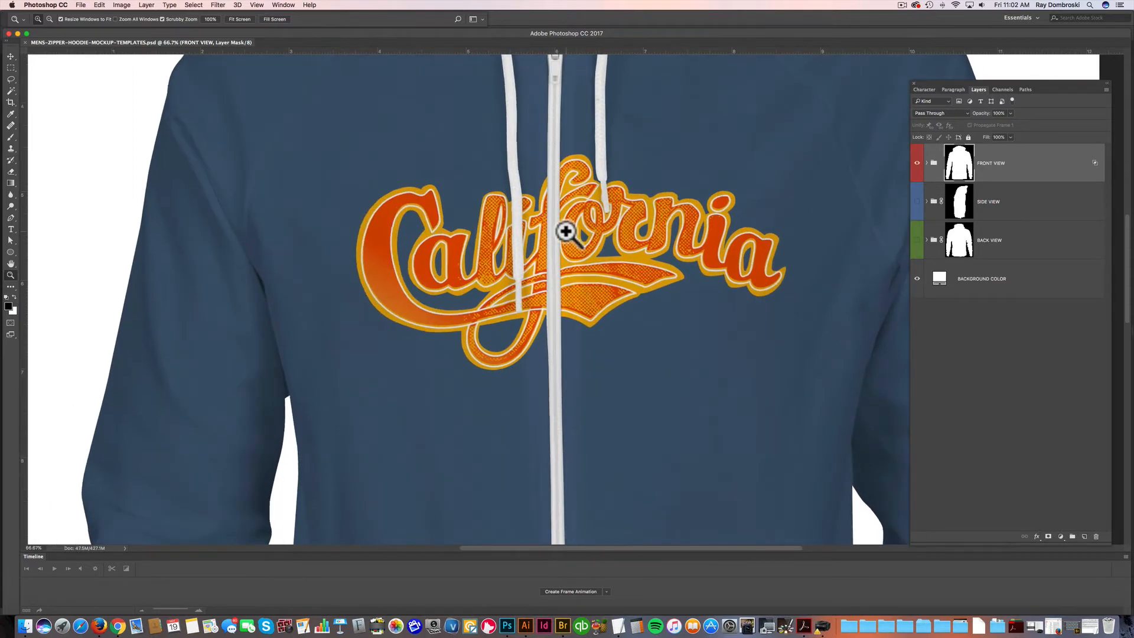
click(565, 230)
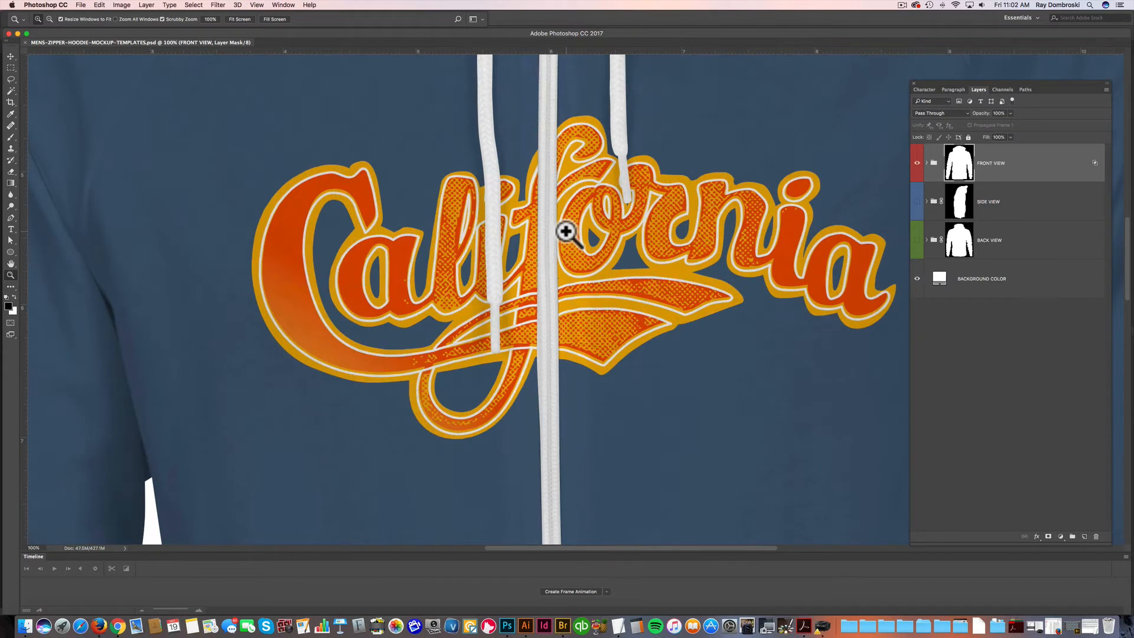
drag(582, 139, 736, 203)
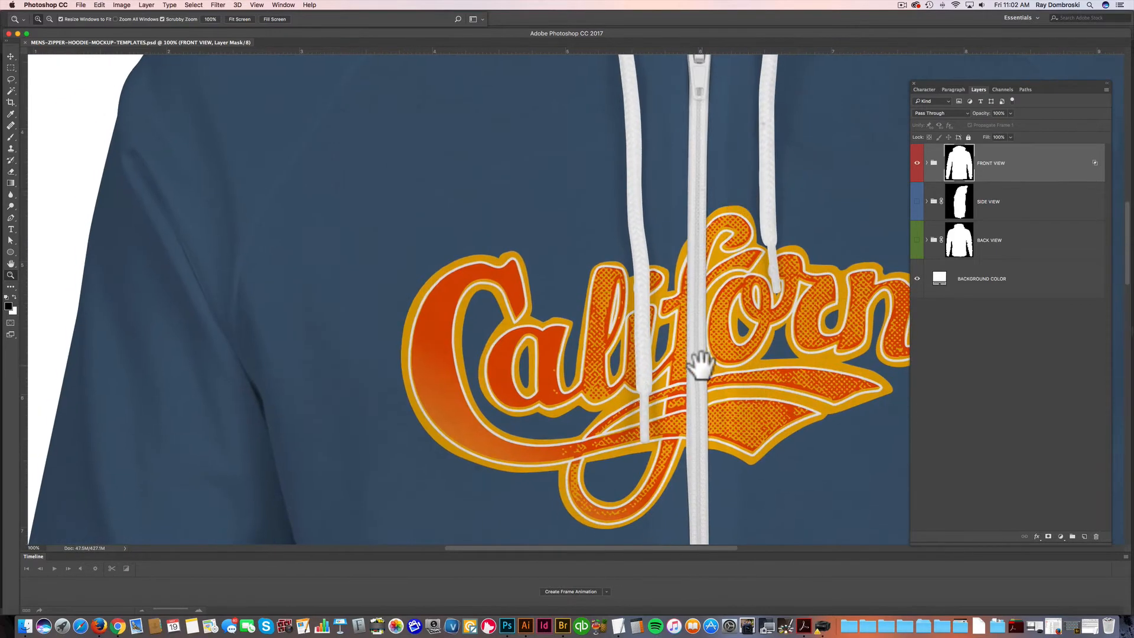
drag(701, 362, 583, 160)
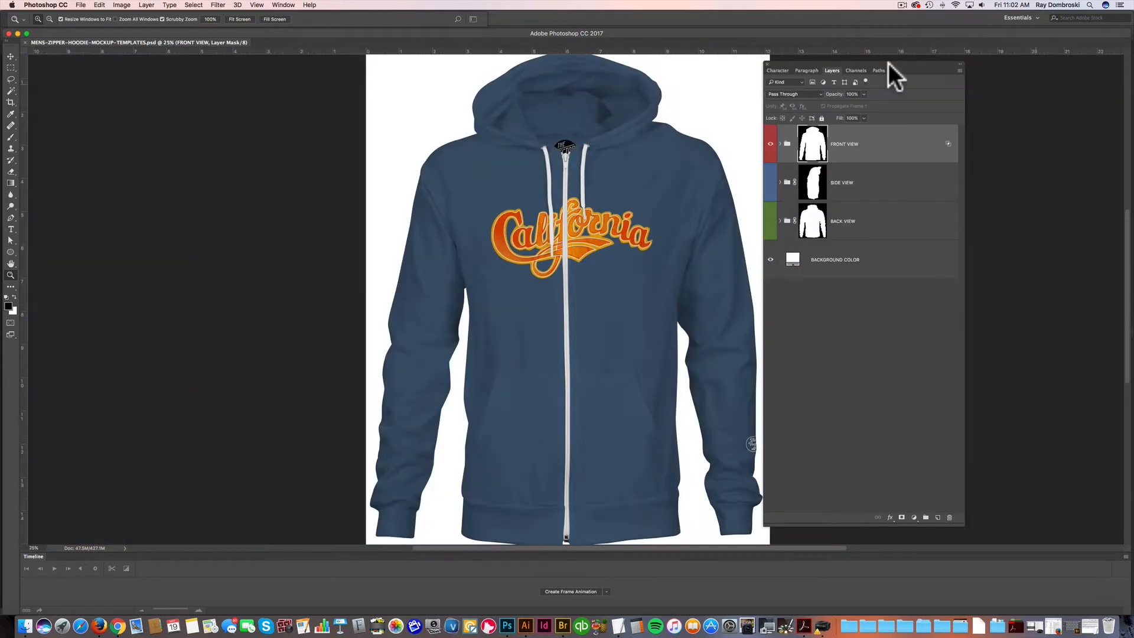
Position the layer list beside the hoodie and keep its thumbnails at the largest size, showing the entire document.
drag(888, 62, 885, 63)
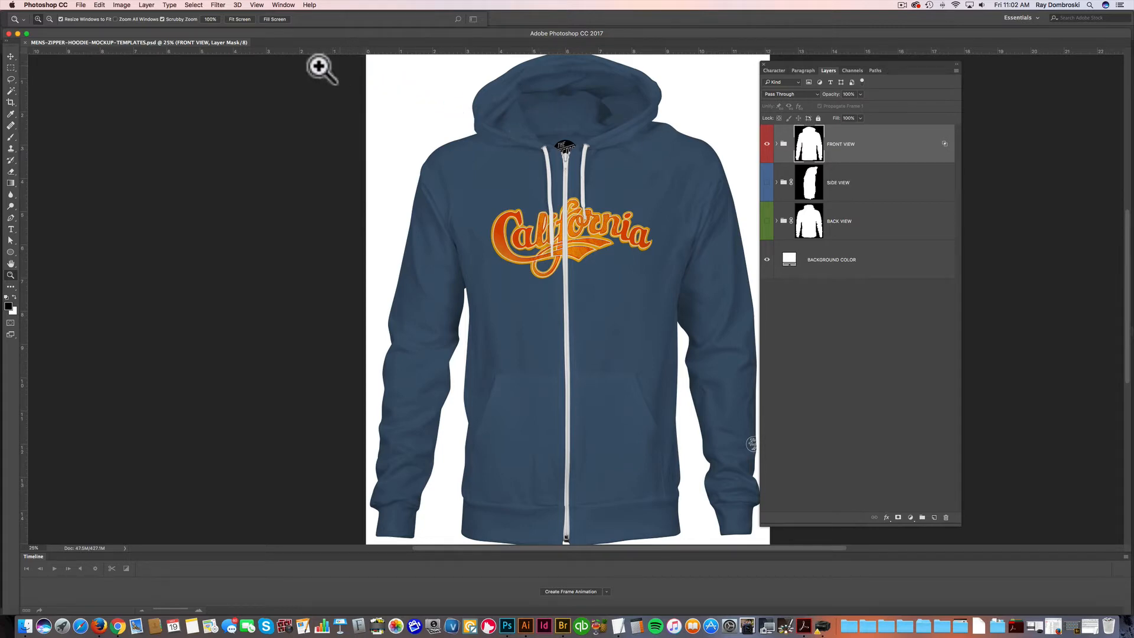
click(283, 5)
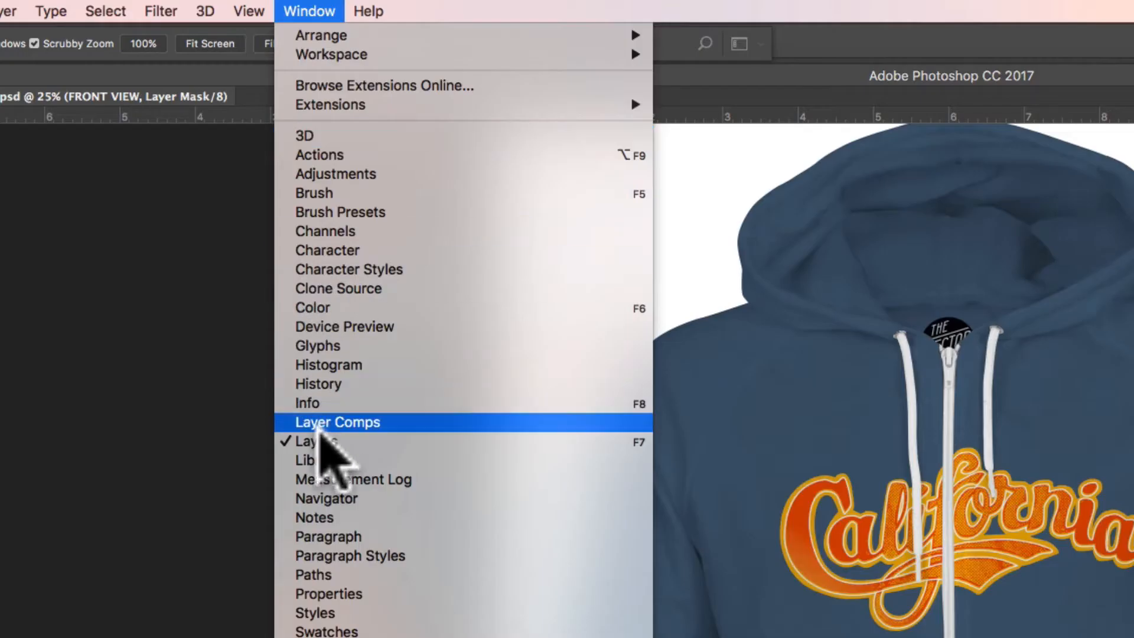
click(318, 440)
click(807, 42)
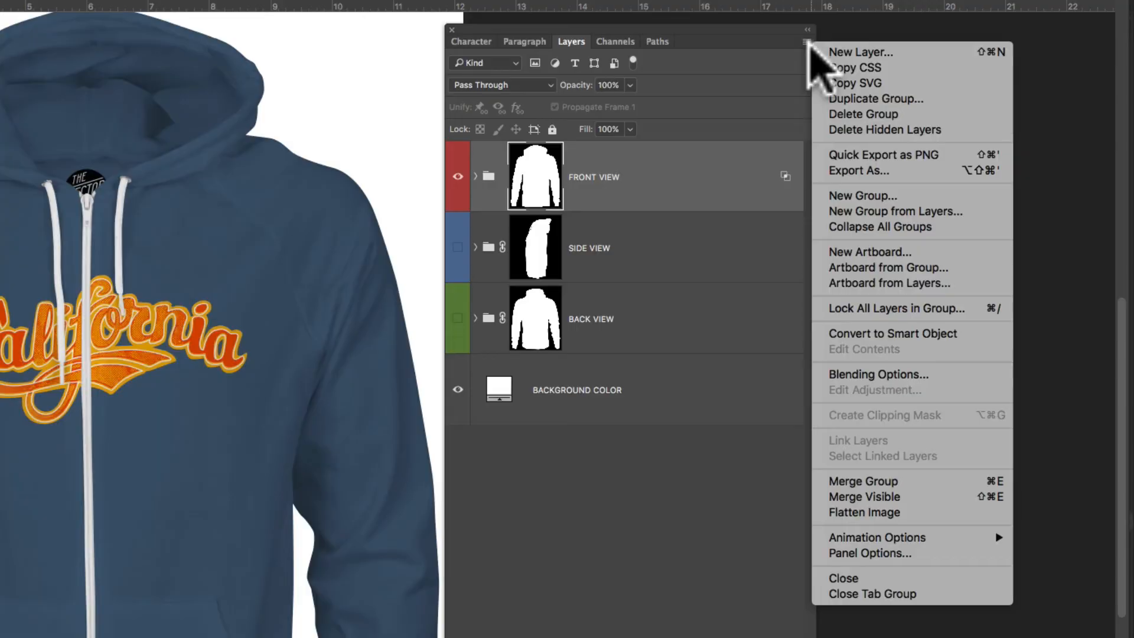
click(841, 552)
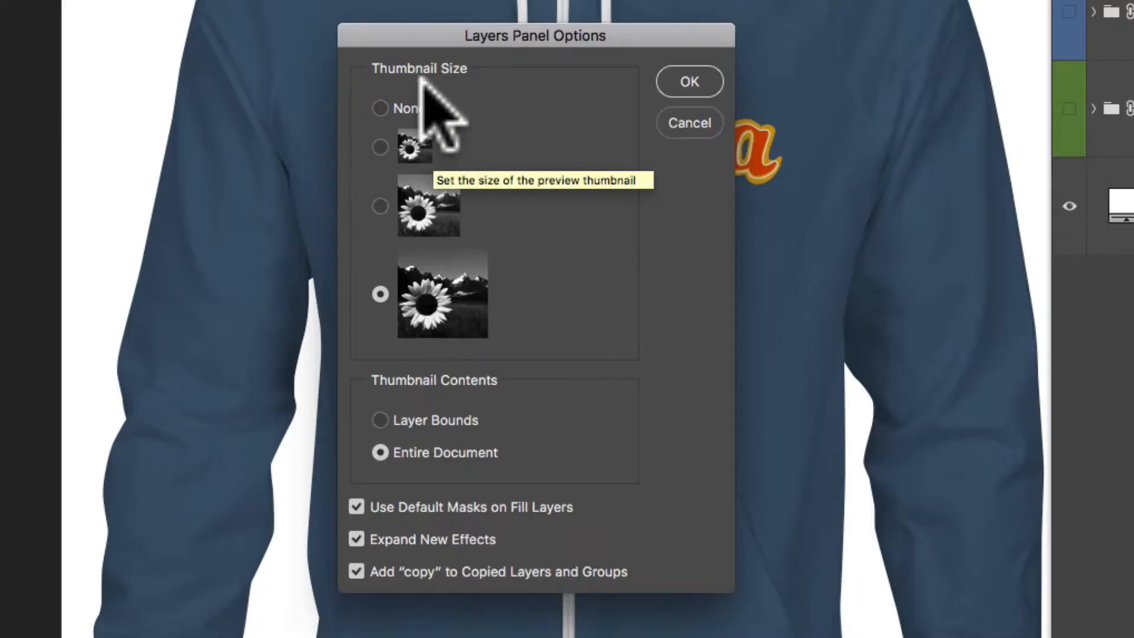
click(689, 83)
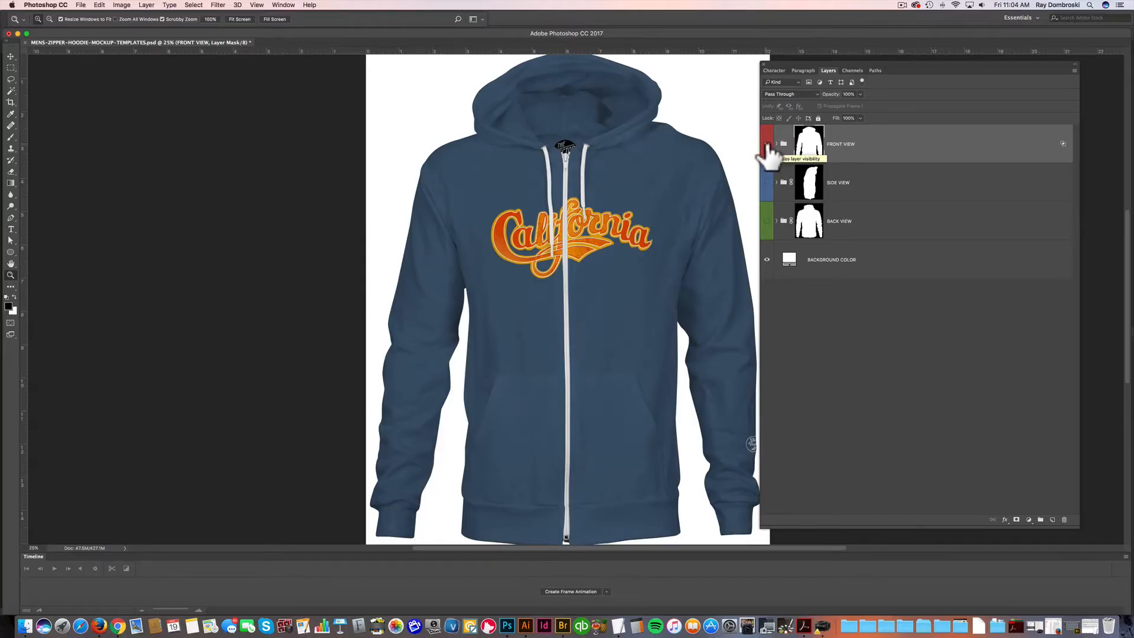
Preview the SIDE VIEW and BACK VIEW groups one at a time and return to showing only FRONT VIEW.
click(767, 147)
click(767, 183)
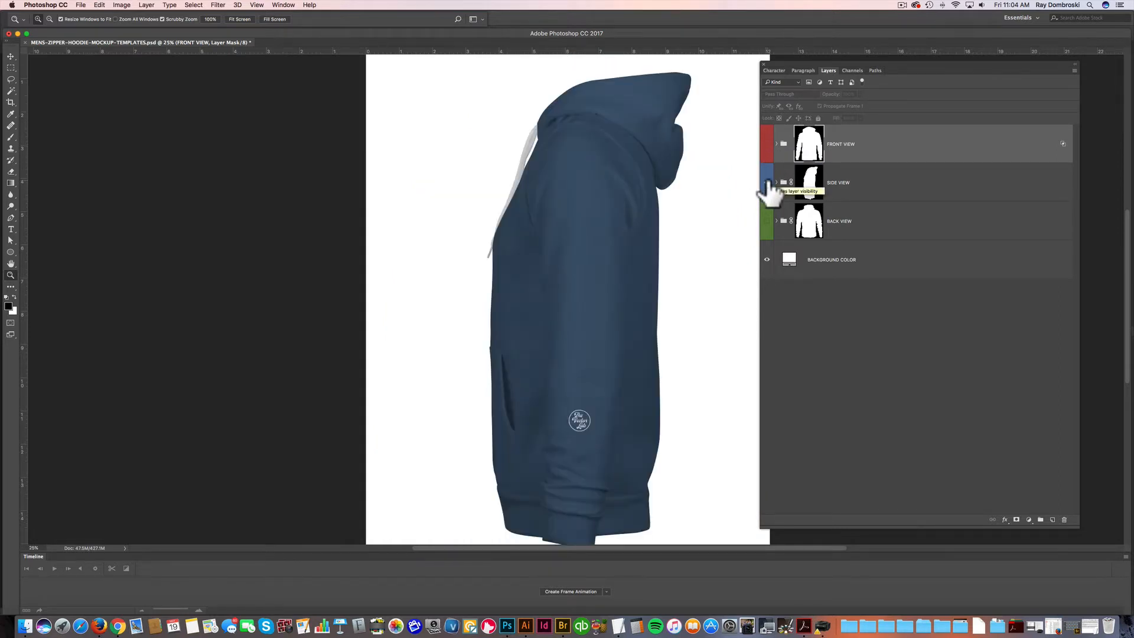
click(767, 183)
click(767, 222)
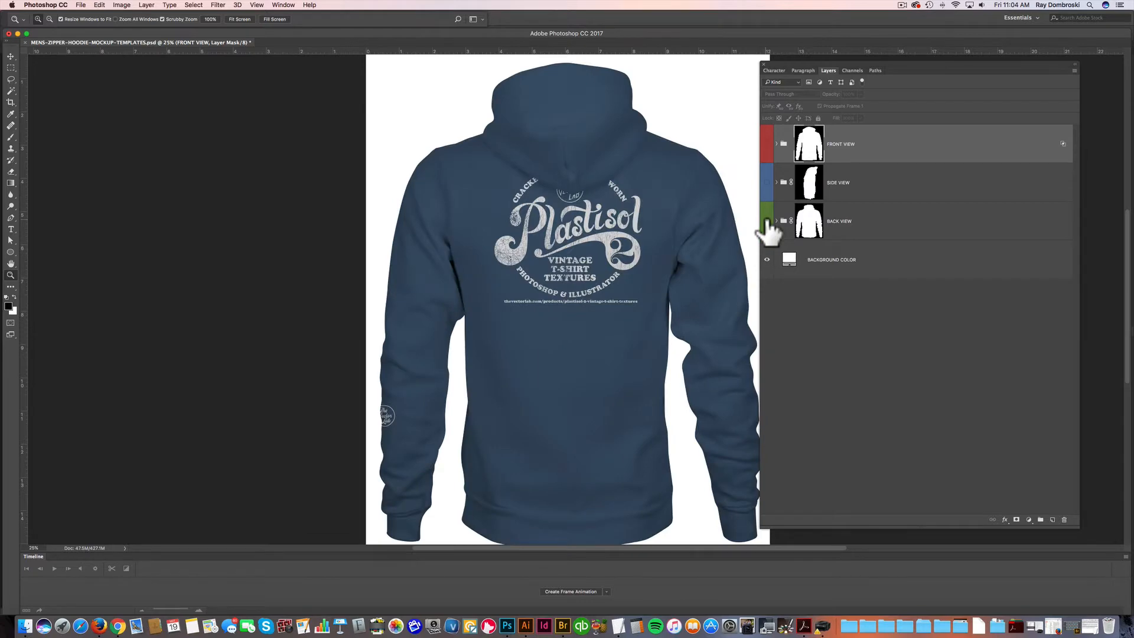
click(766, 221)
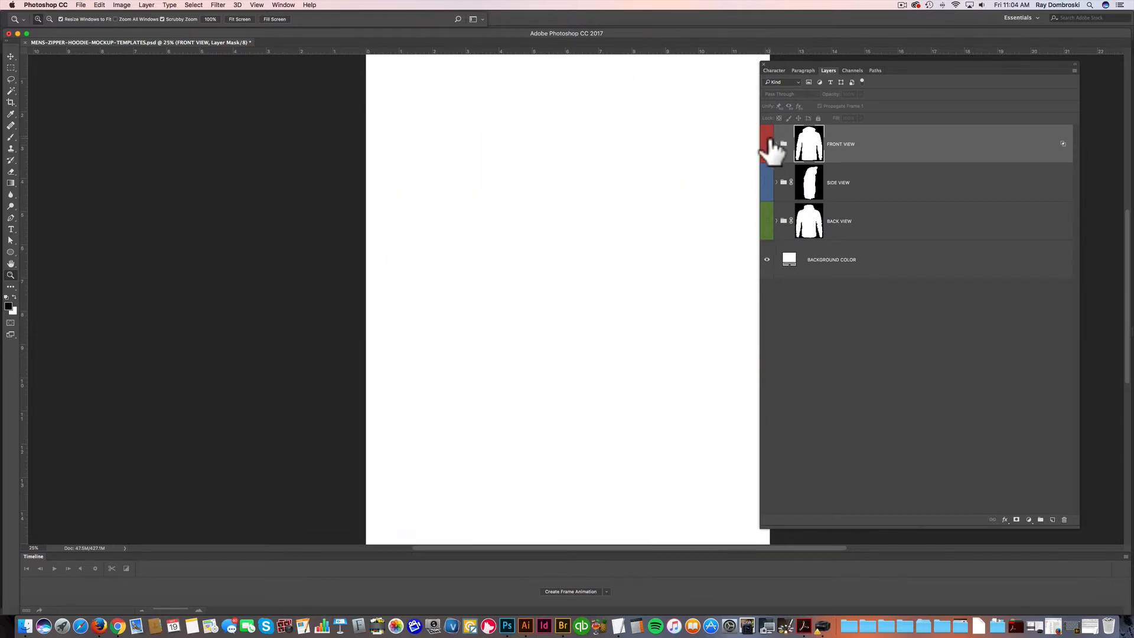
click(767, 145)
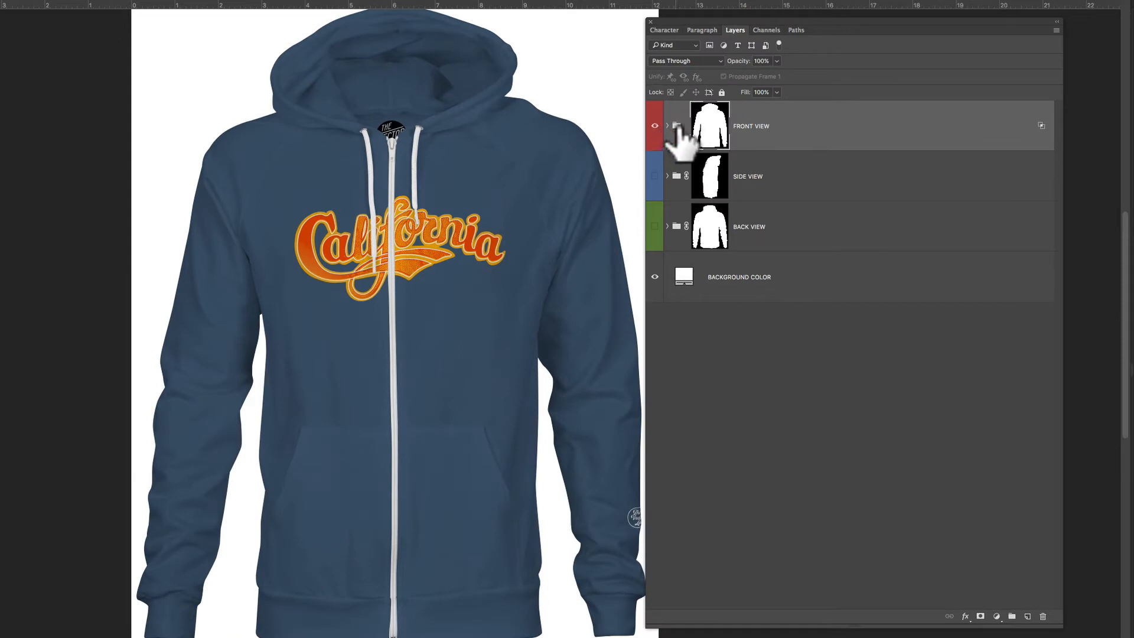
Expand the FRONT VIEW group and look through the SIDE VIEW and BACK VIEW layers, collapsing those two groups again.
click(668, 126)
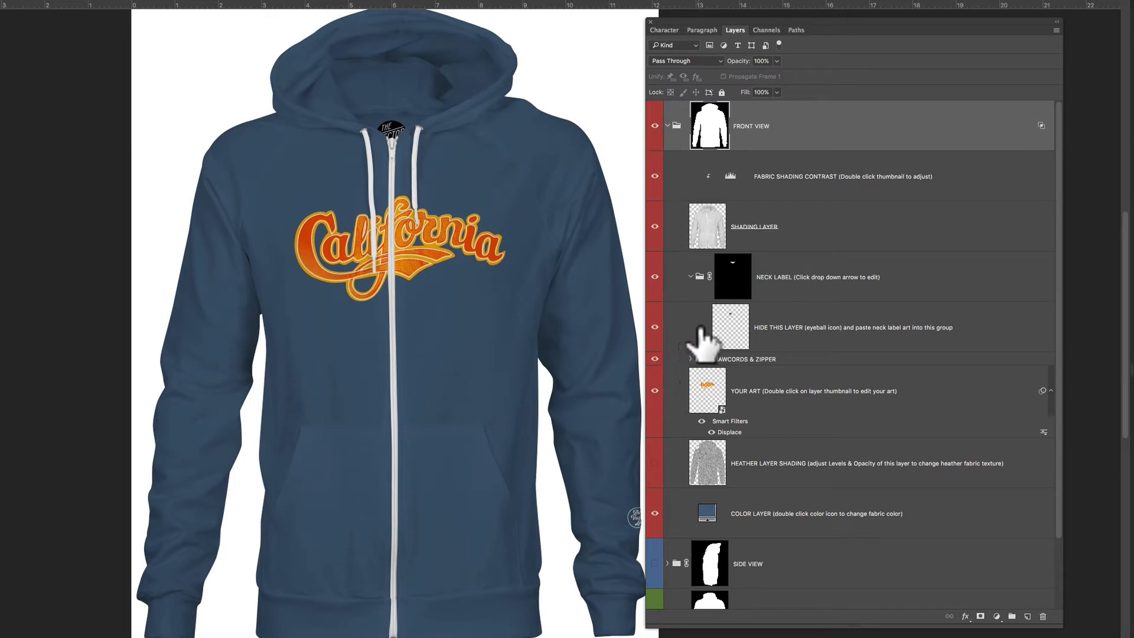
scroll(709, 448, down, 3)
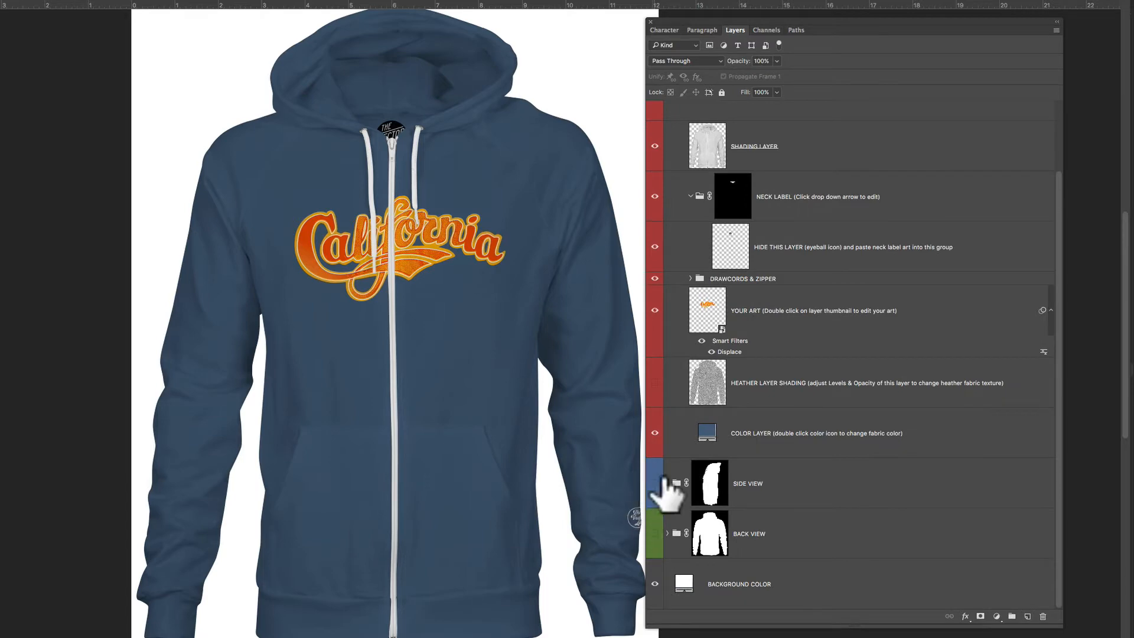
click(667, 483)
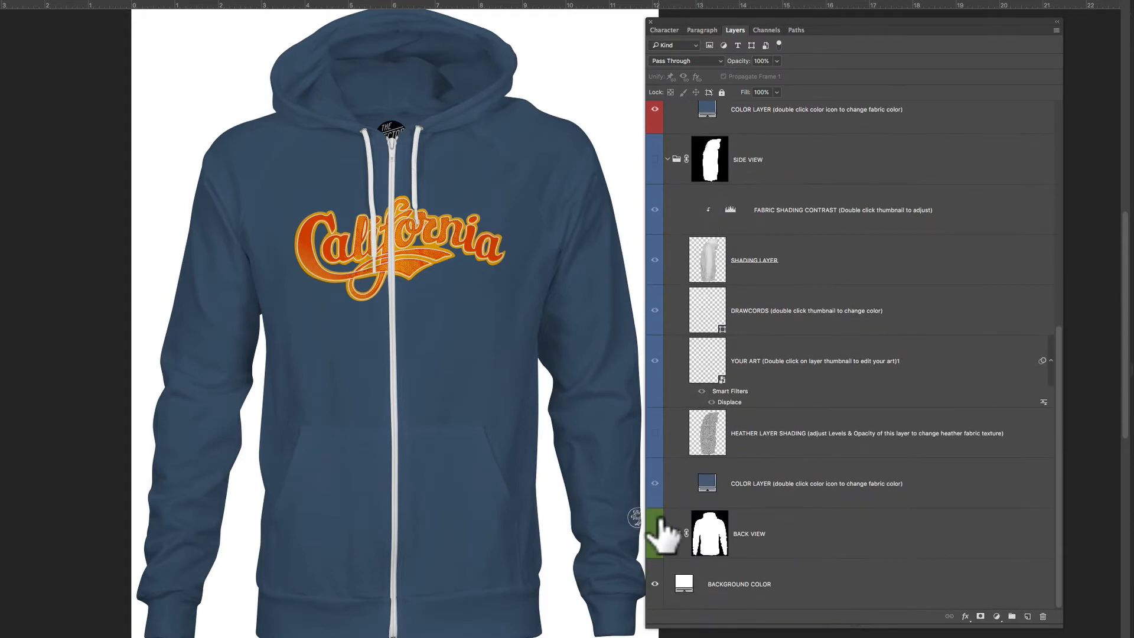
click(667, 534)
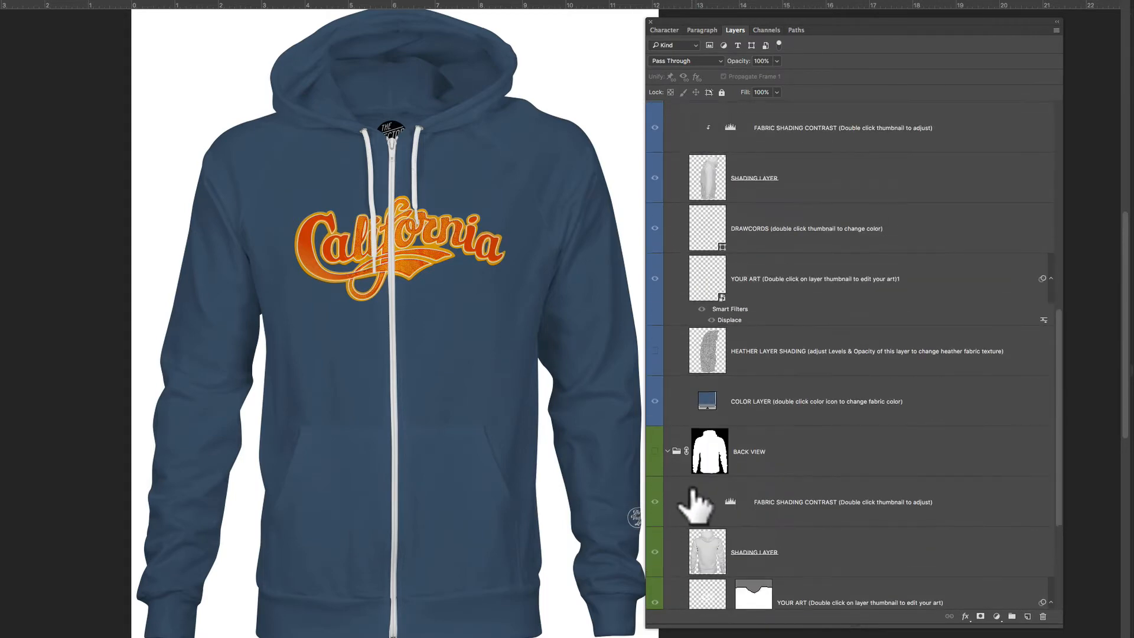
click(667, 450)
scroll(697, 451, up, 4)
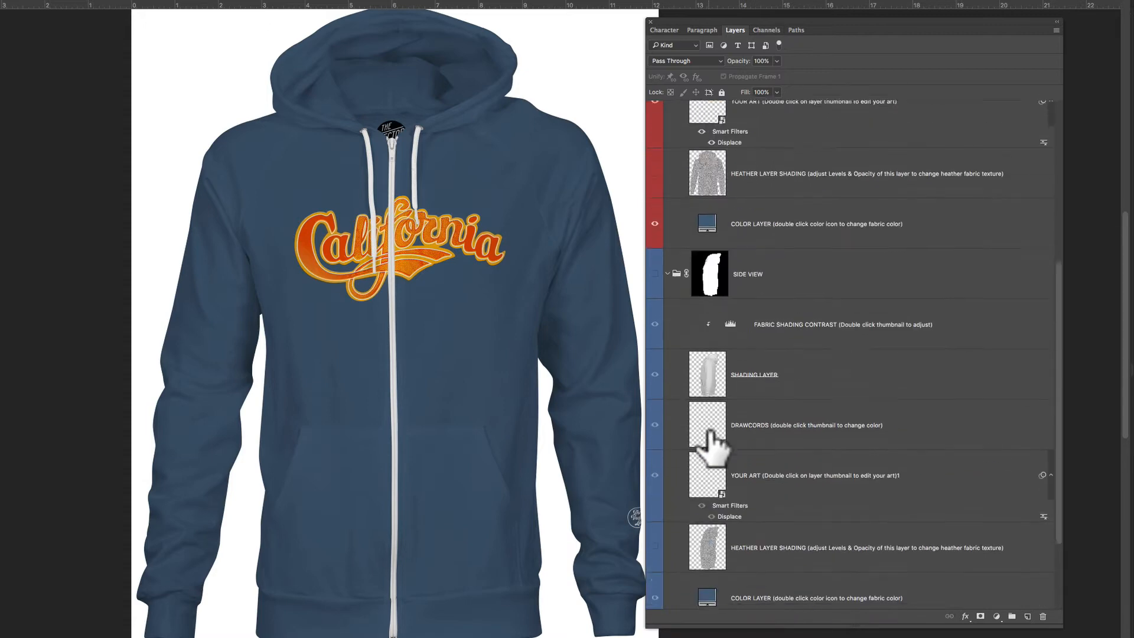
click(667, 279)
scroll(815, 349, up, 2)
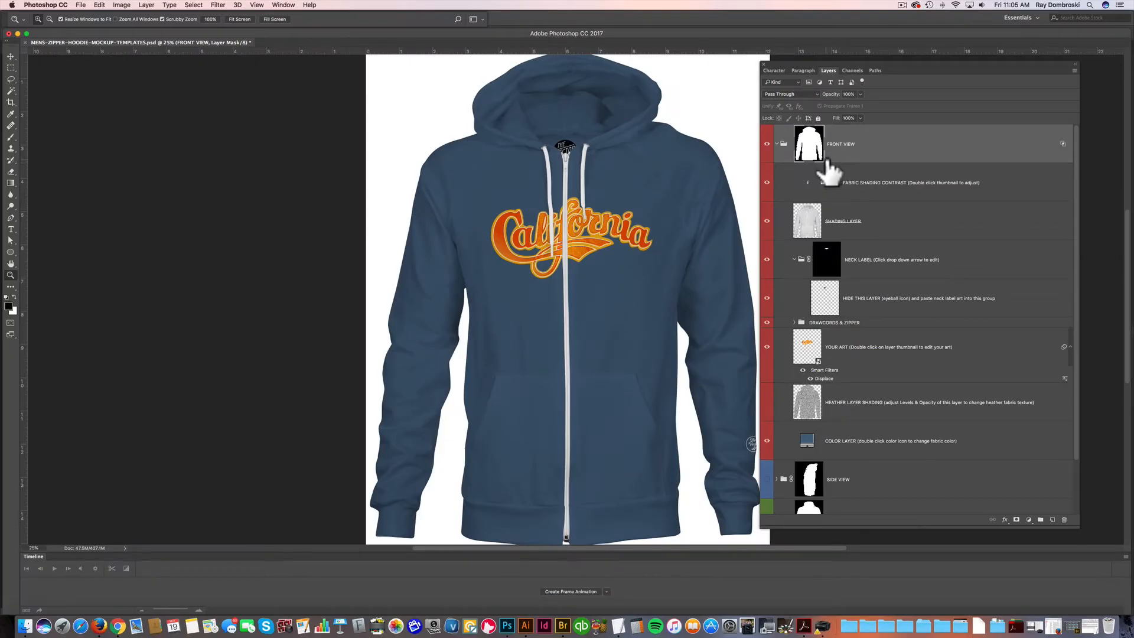
Switch to Illustrator and copy the circular Haleiwa North Shore palm tree artwork.
click(526, 625)
click(9, 60)
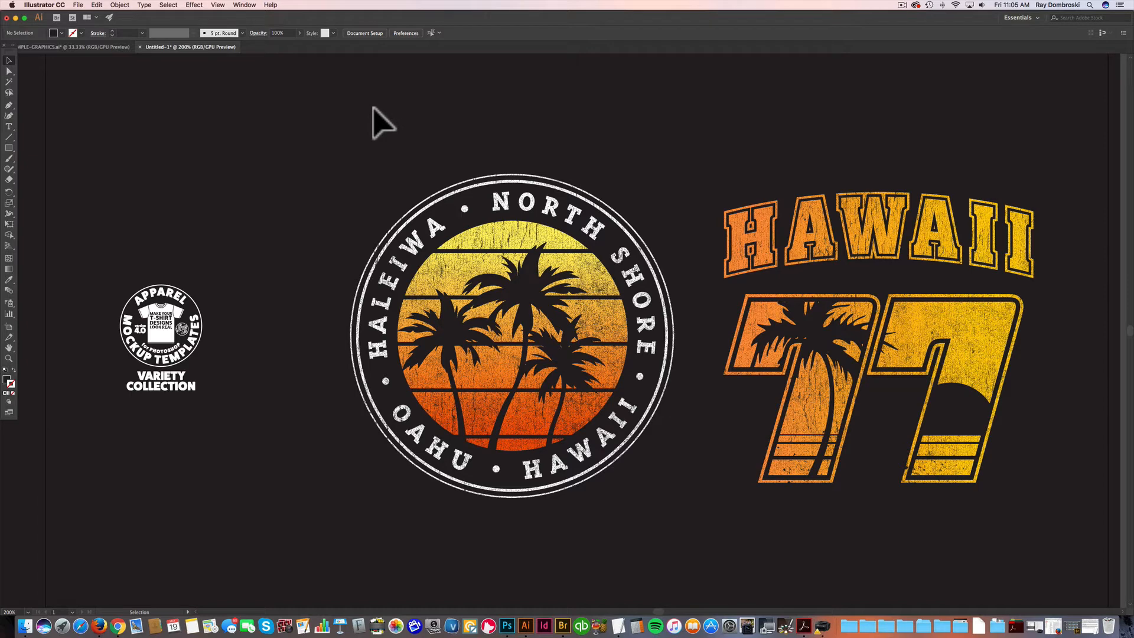
drag(359, 106, 653, 505)
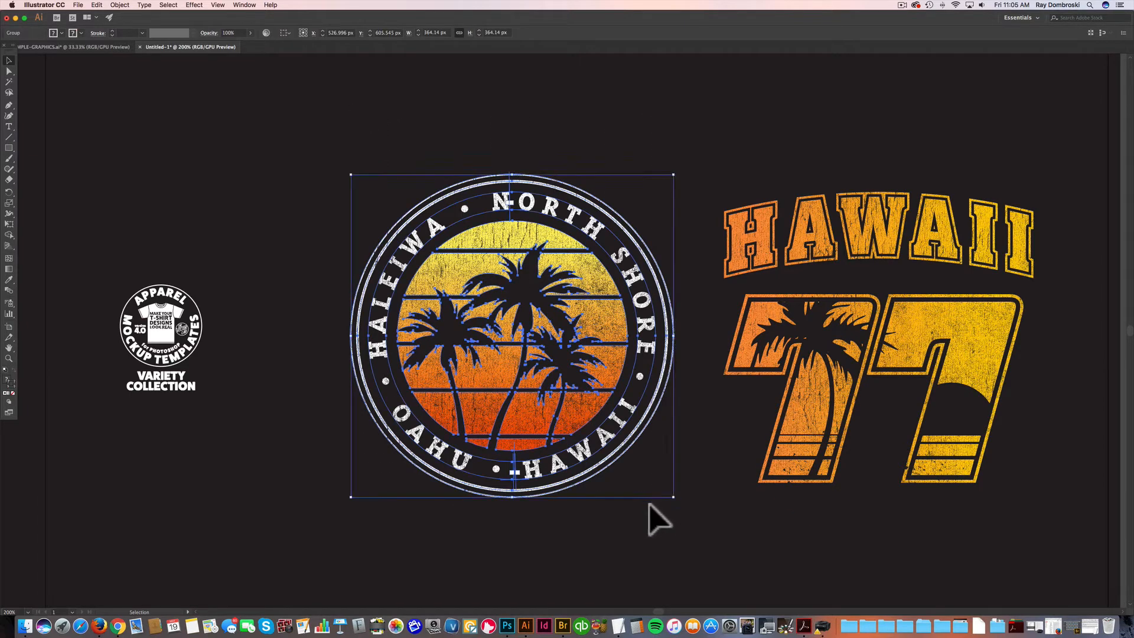
Return to Photoshop, open the front view's YOUR ART smart object and show its PLACEMENT GUIDE layer.
click(506, 624)
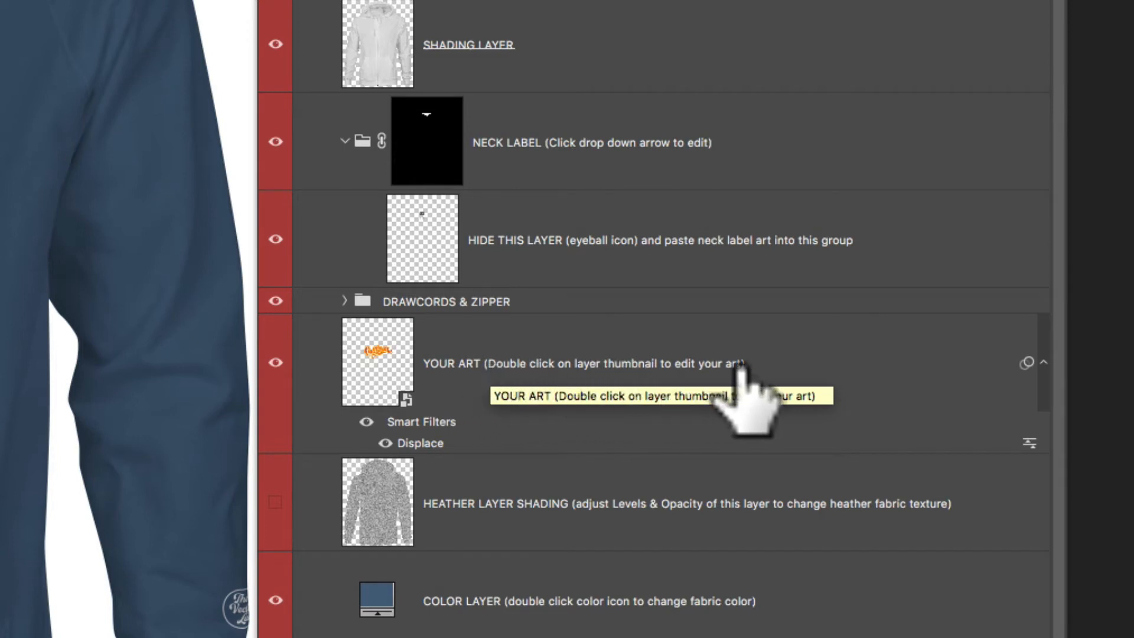
double_click(377, 364)
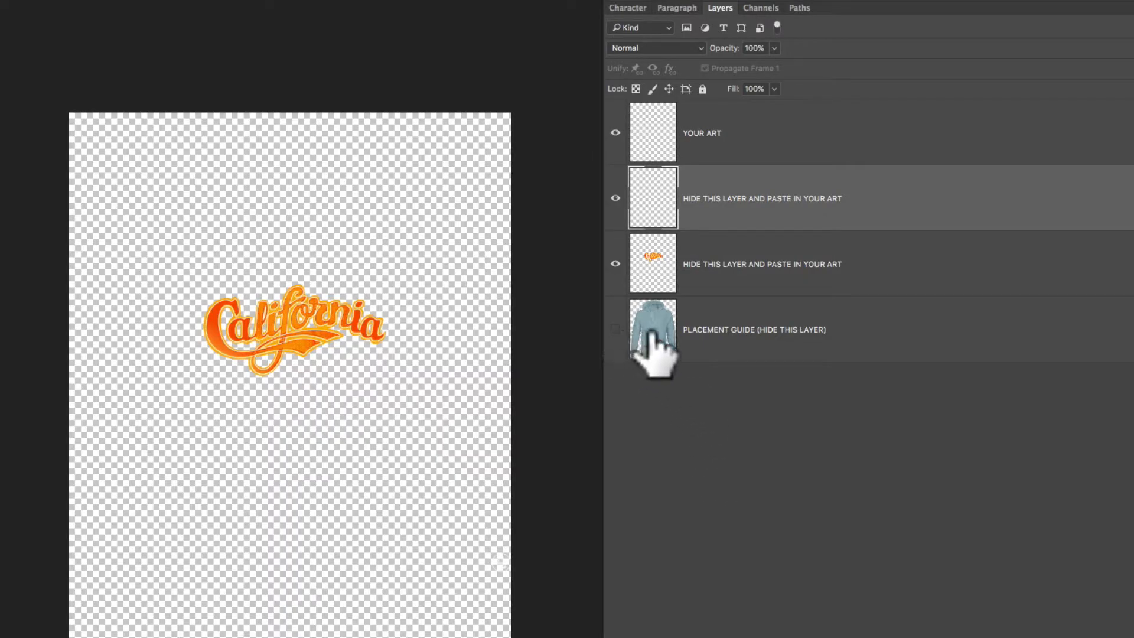
click(615, 330)
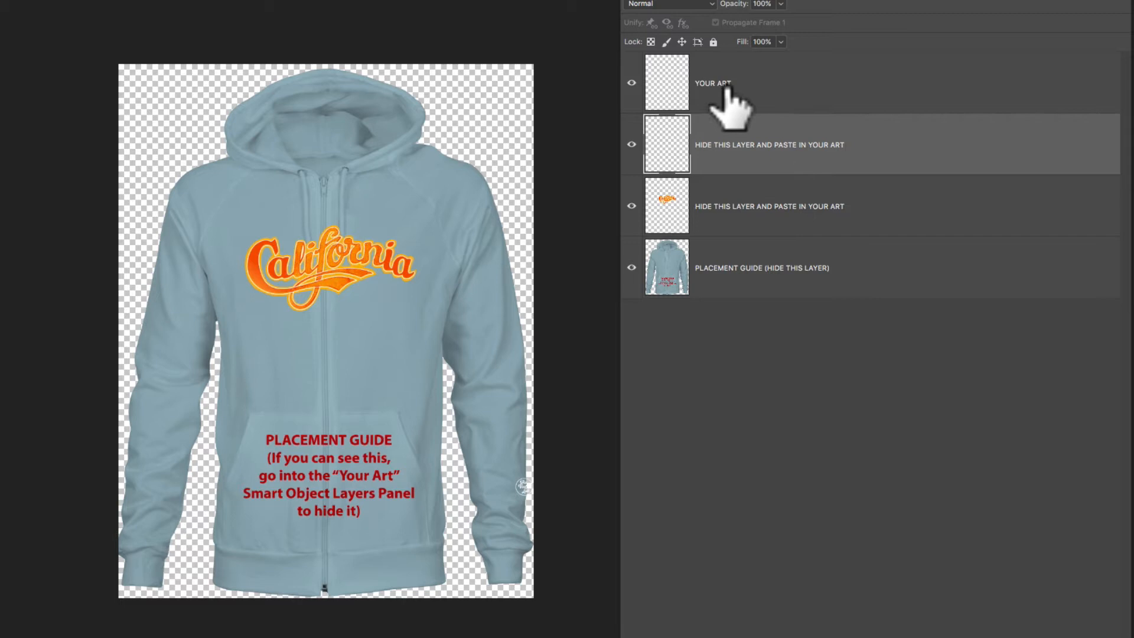
Paste the circular palm tree artwork as pixels above the YOUR ART layer.
click(827, 144)
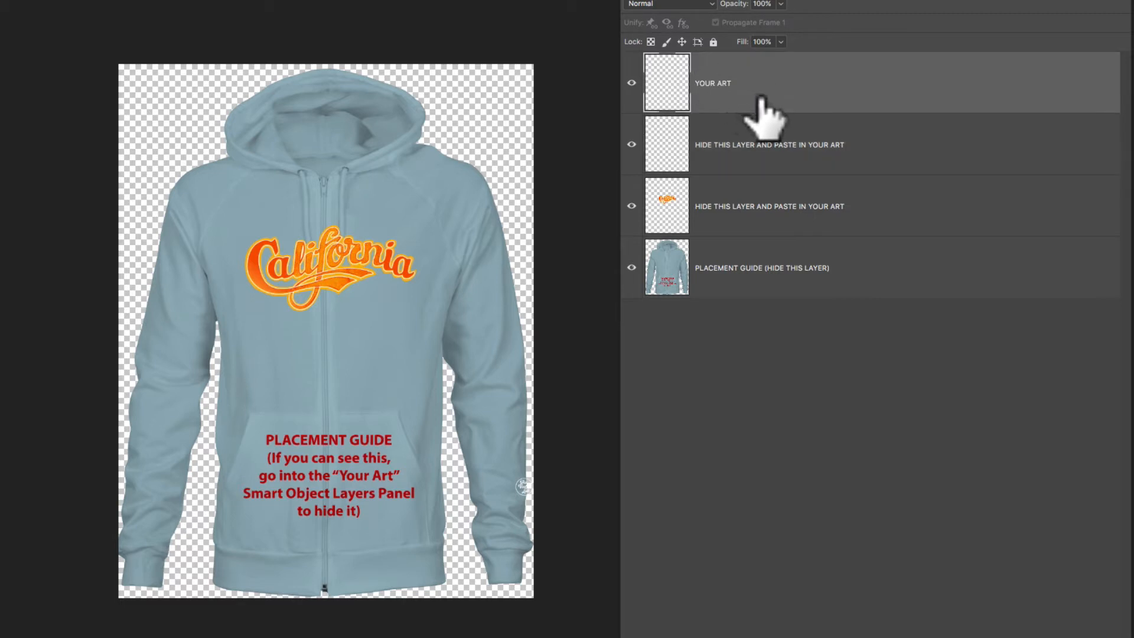
key(ctrl+v)
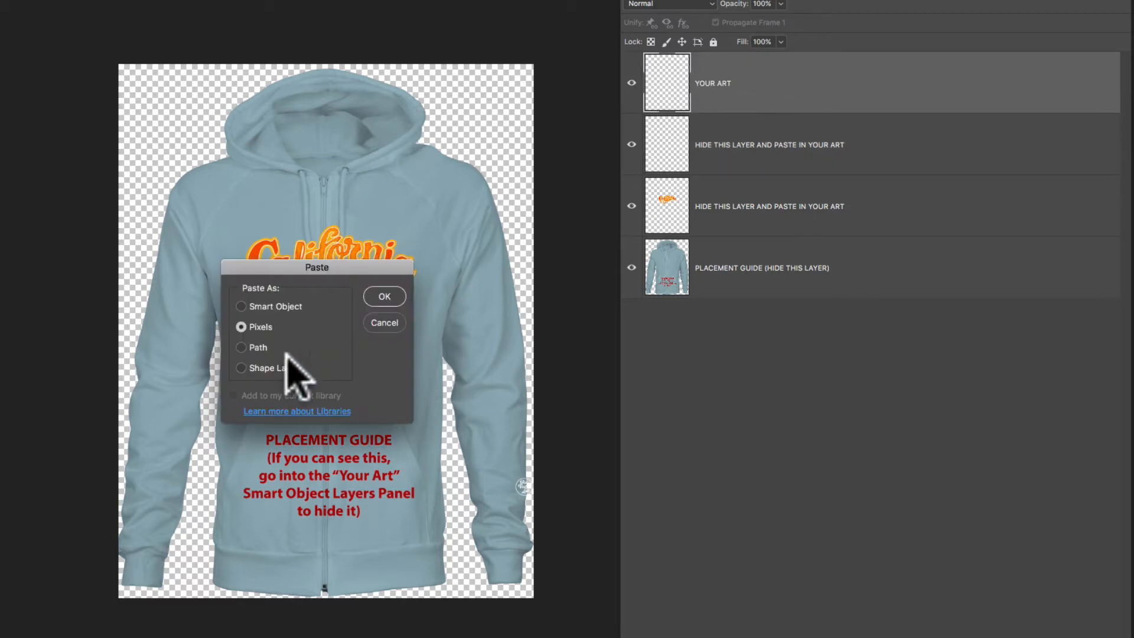
click(384, 297)
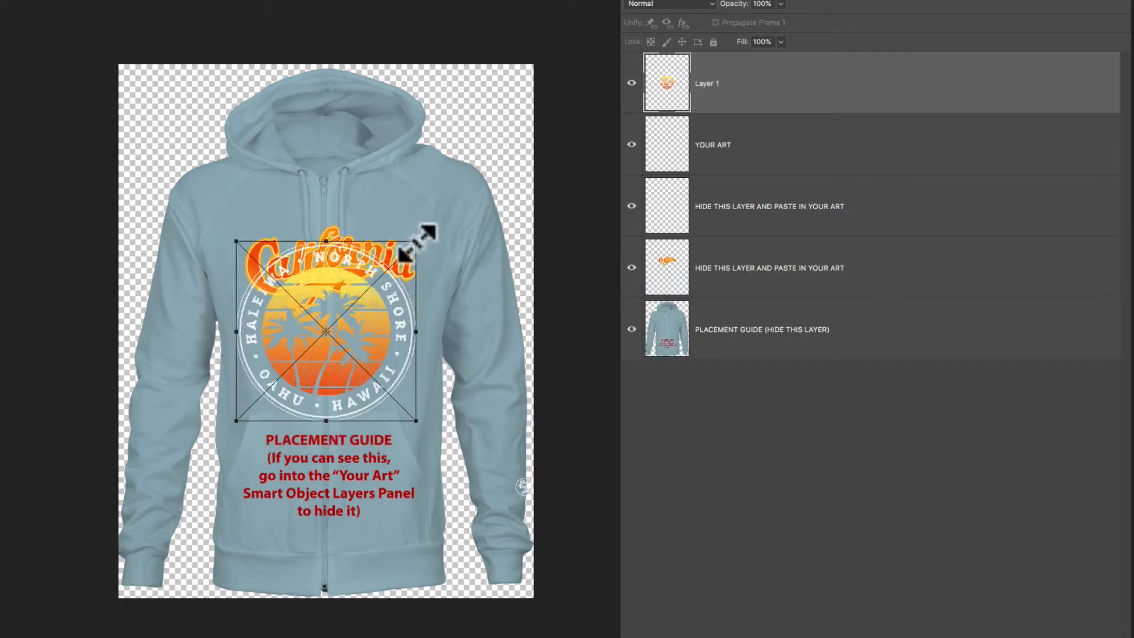
Scale the pasted circular artwork down proportionally, place it centered over the zipper on the chest, and apply the transform.
drag(417, 241, 402, 256)
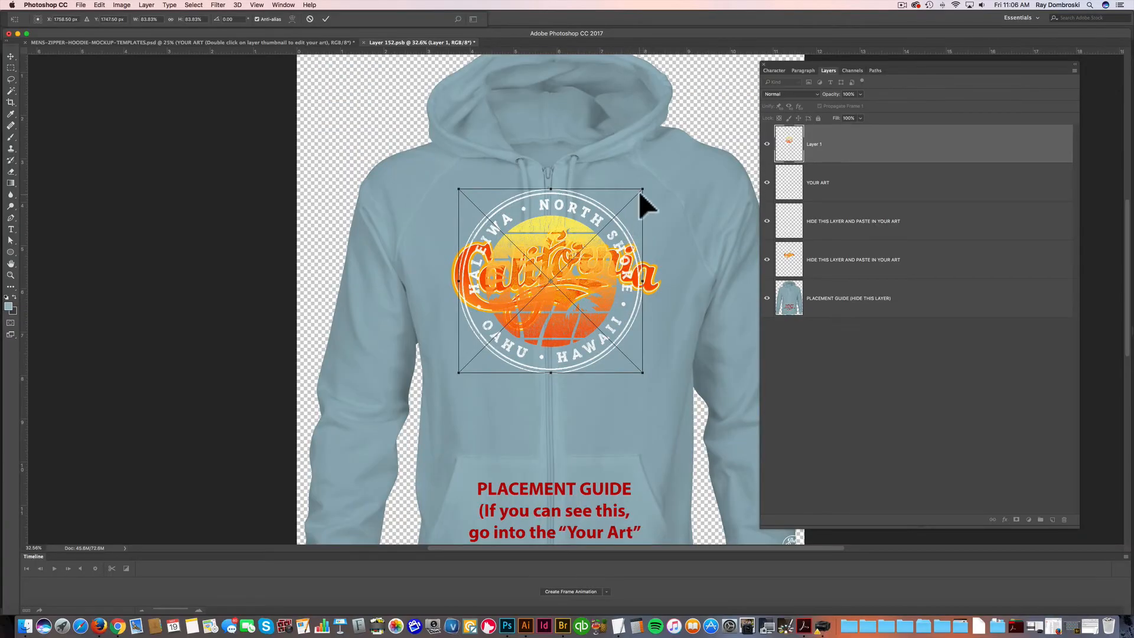
drag(642, 190, 644, 188)
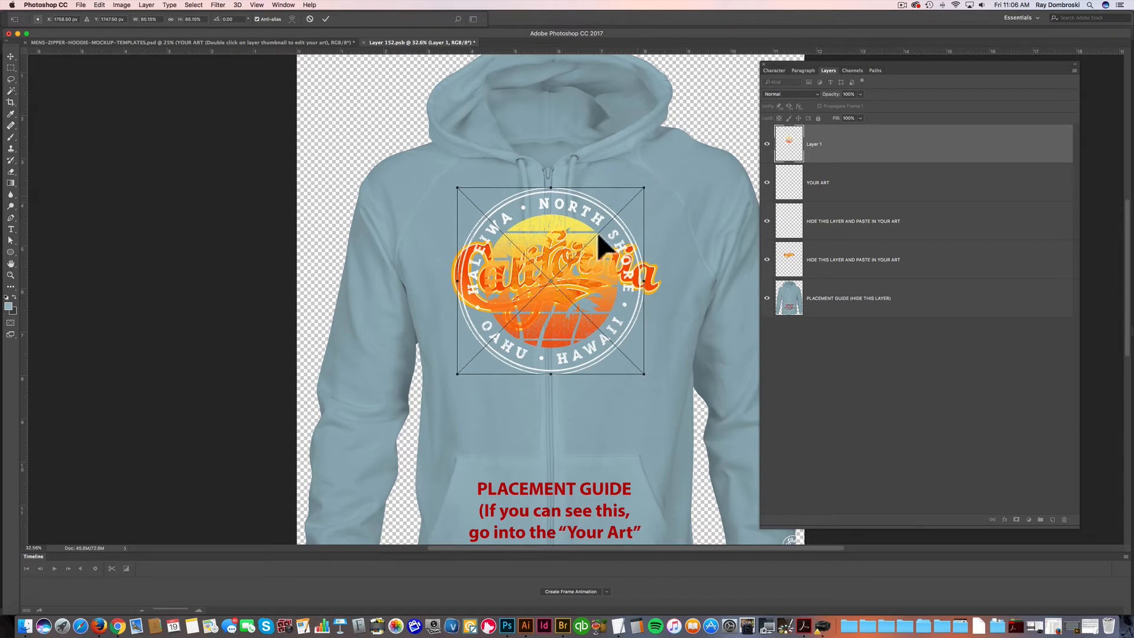
drag(577, 271, 576, 276)
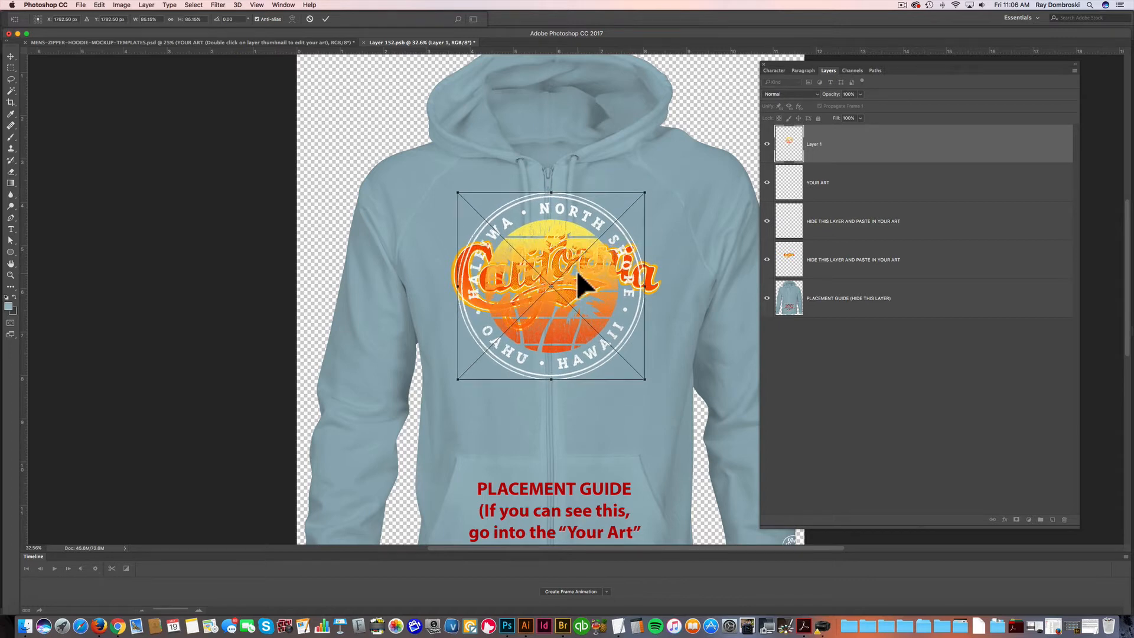
key(Return)
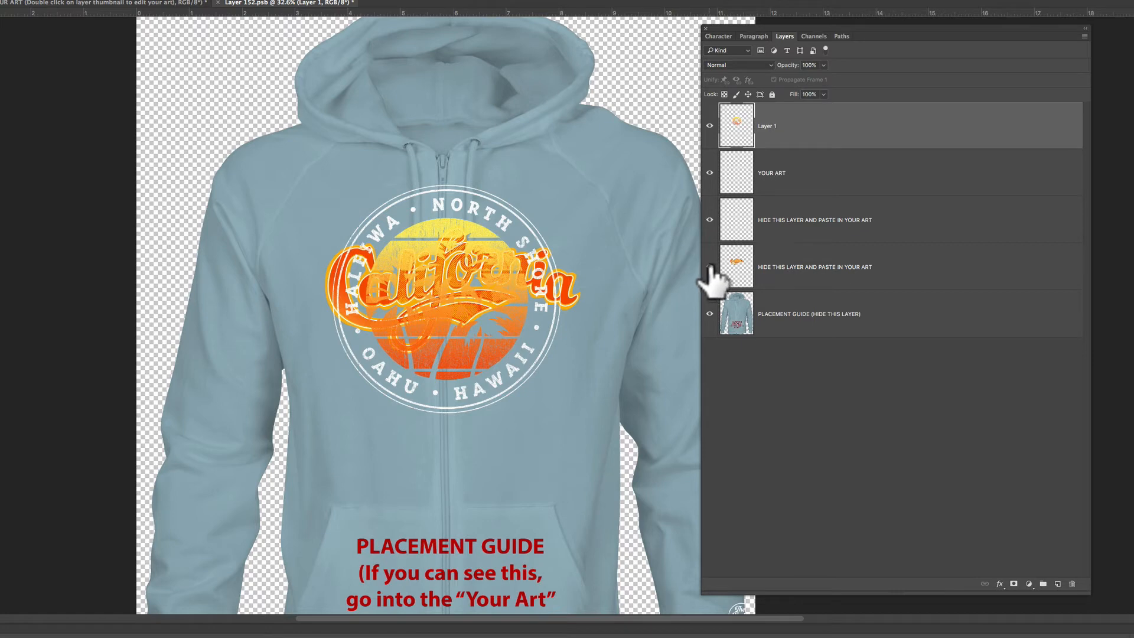
Hide the sample layer containing the California graphic and the PLACEMENT GUIDE layer, leaving the new artwork shown.
click(710, 266)
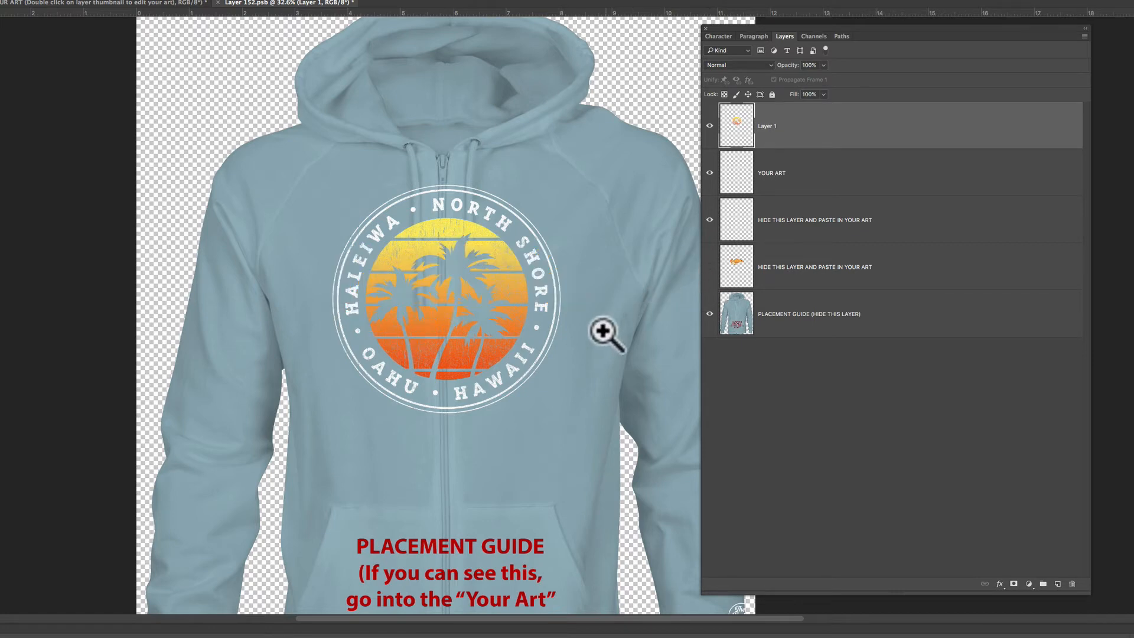
drag(541, 312, 442, 210)
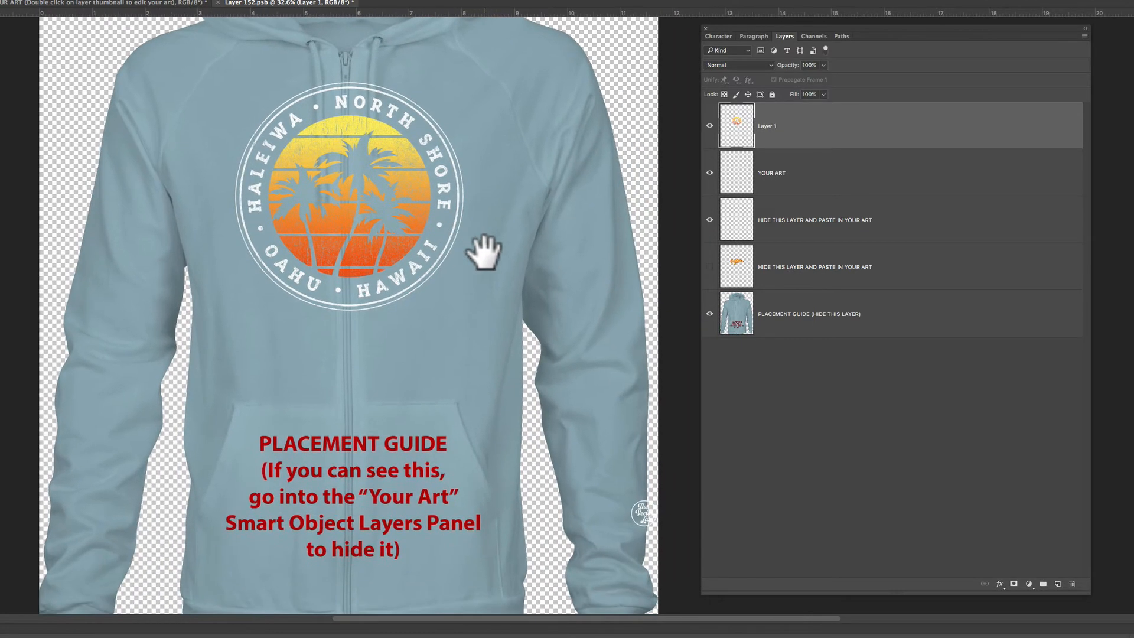
click(709, 219)
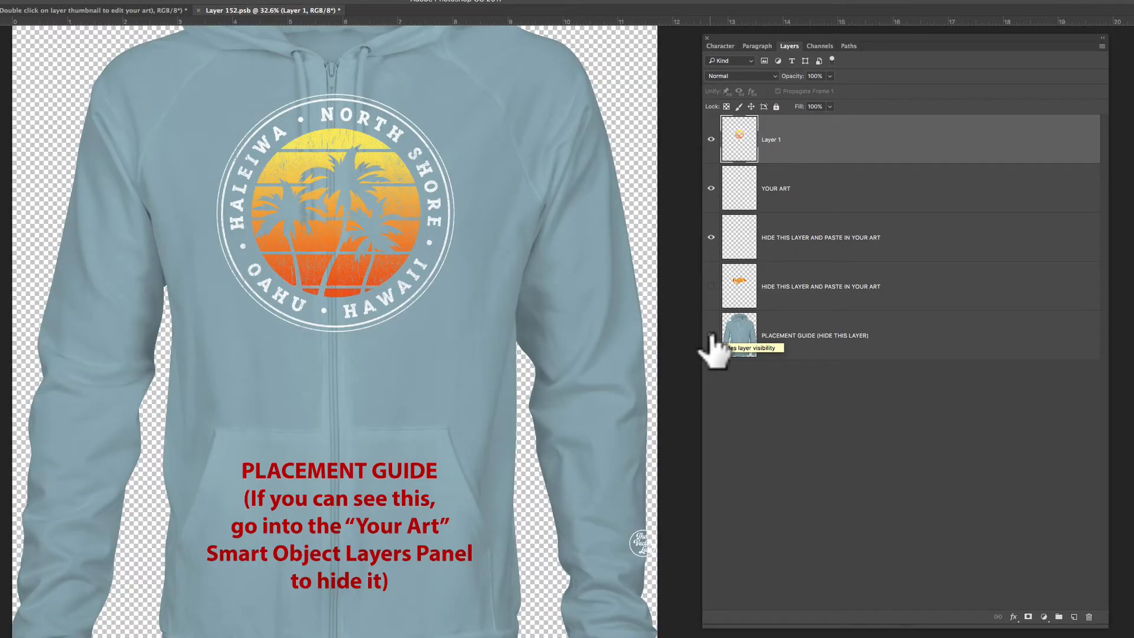
Hide the PLACEMENT GUIDE layer and inspect the updated chest artwork around the zipper and drawcords in the hoodie template.
click(711, 335)
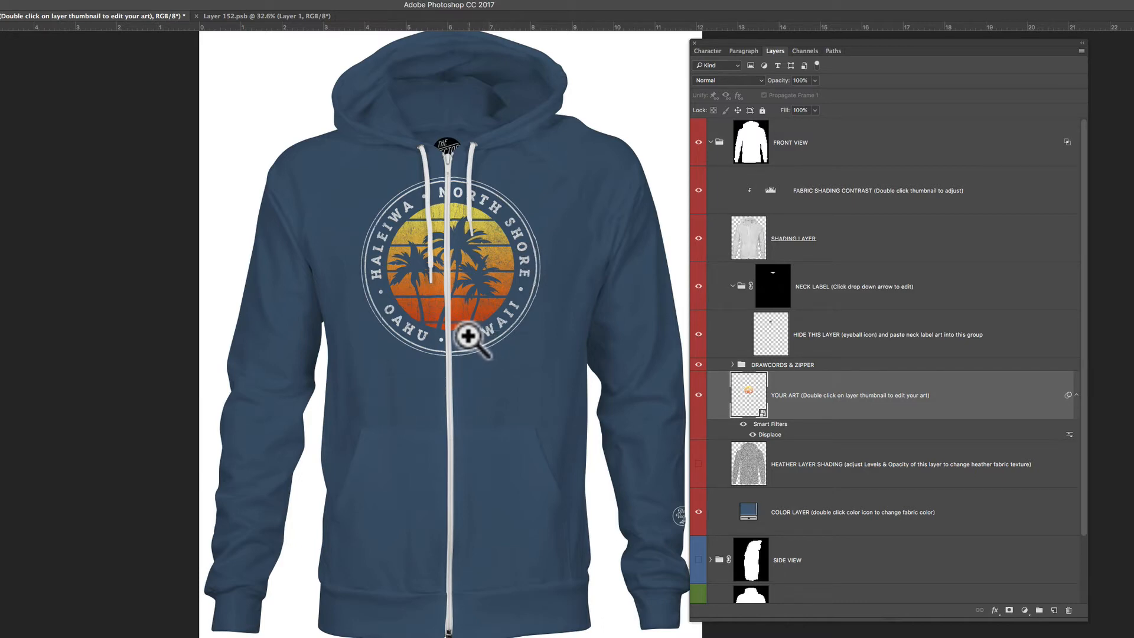
drag(467, 336, 375, 430)
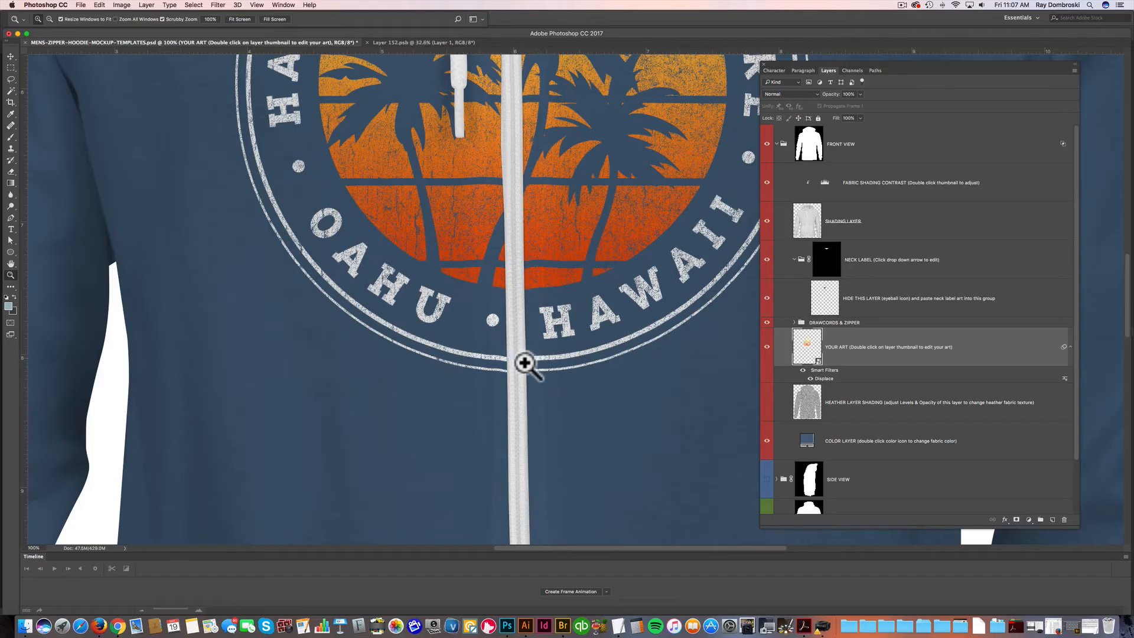
scroll(547, 354, up, 3)
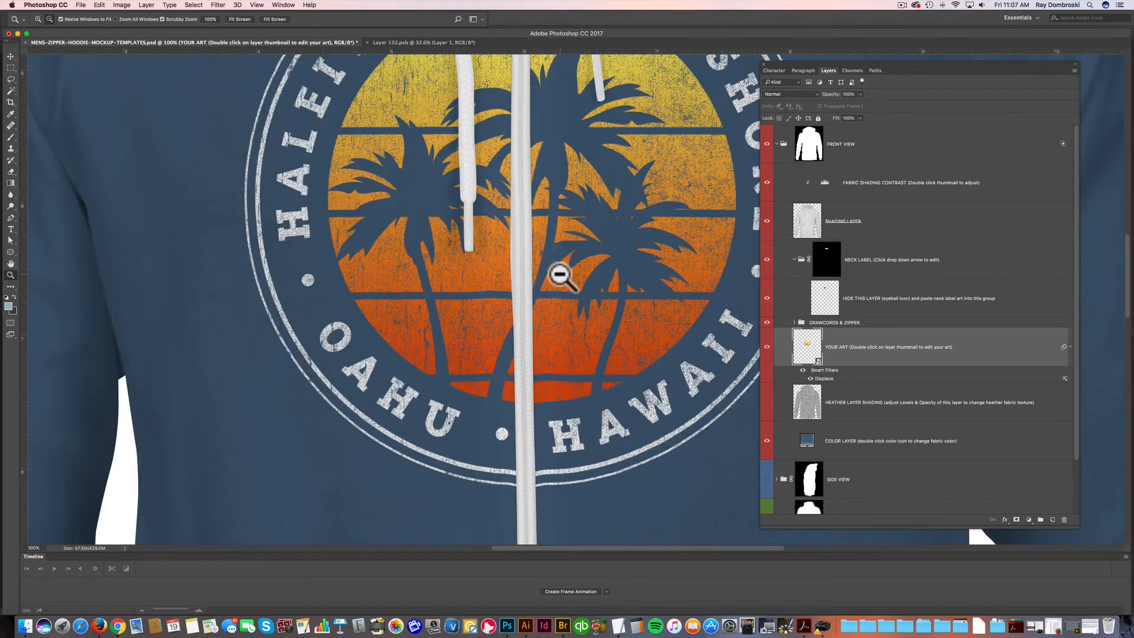
alt+click(561, 275)
drag(561, 254, 551, 316)
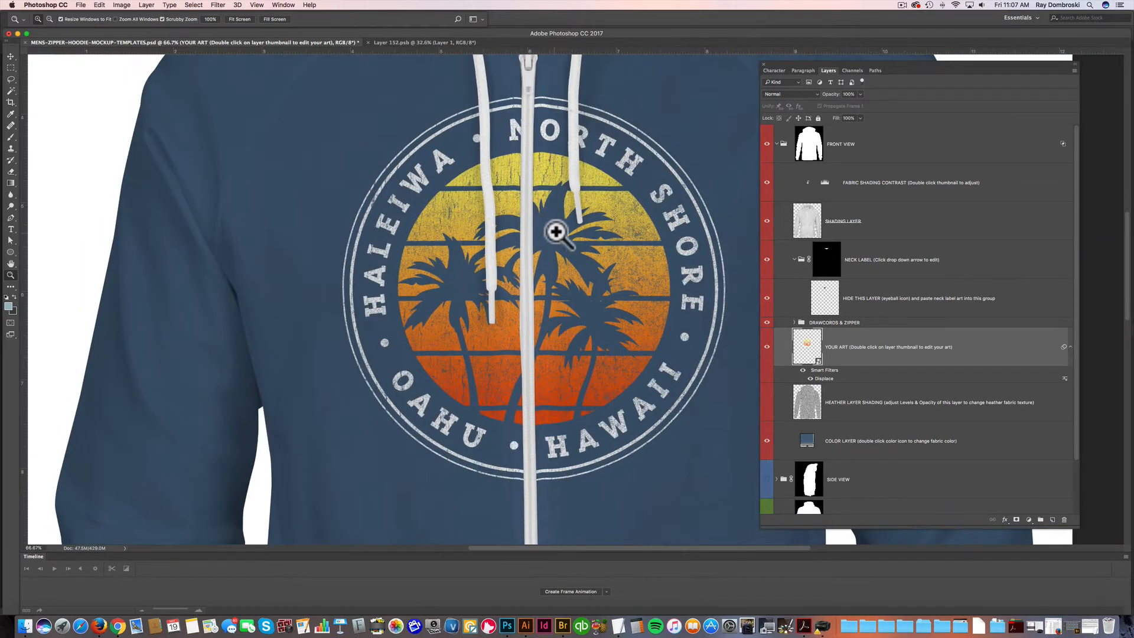
drag(562, 166, 562, 354)
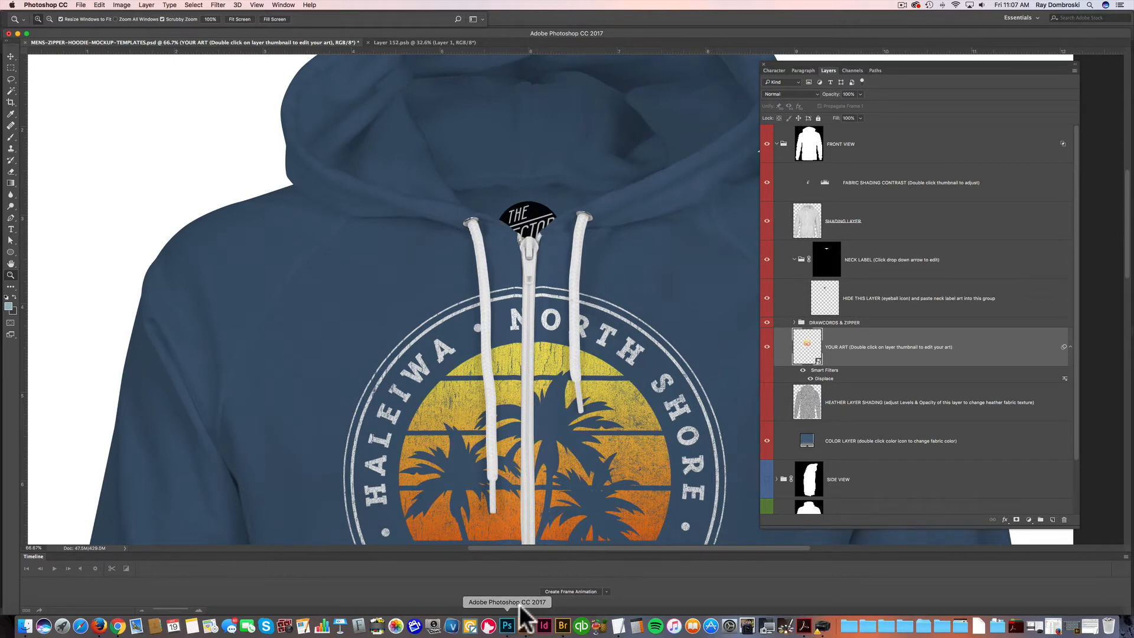
Switch to Illustrator, copy the white Apparel Mockup Templates badge, and return to the hoodie template in Photoshop.
click(526, 626)
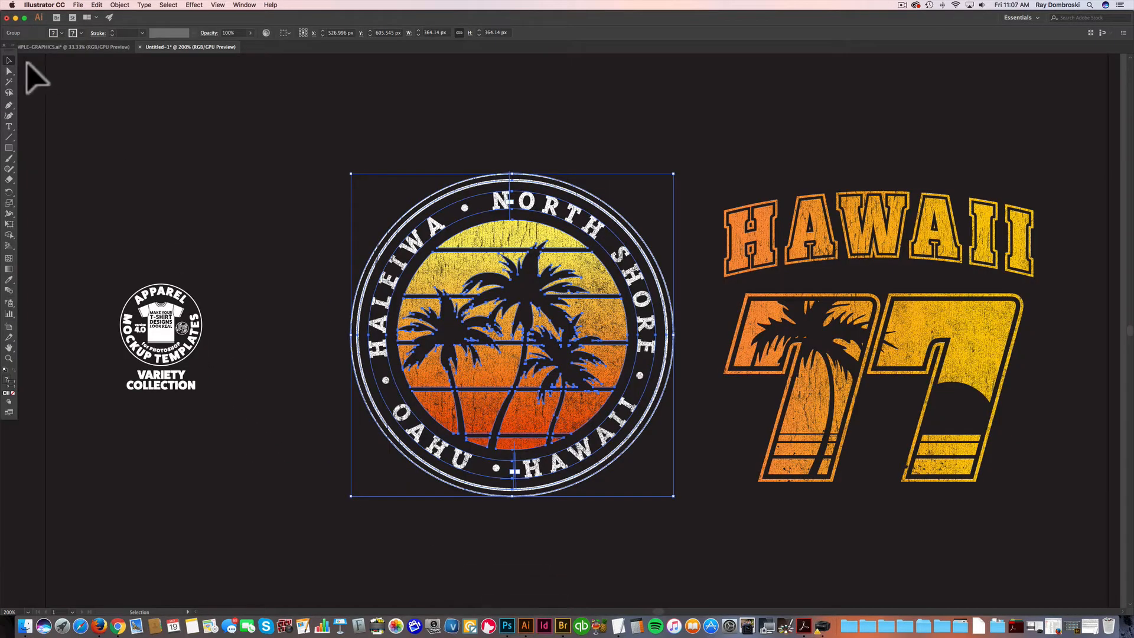
click(139, 225)
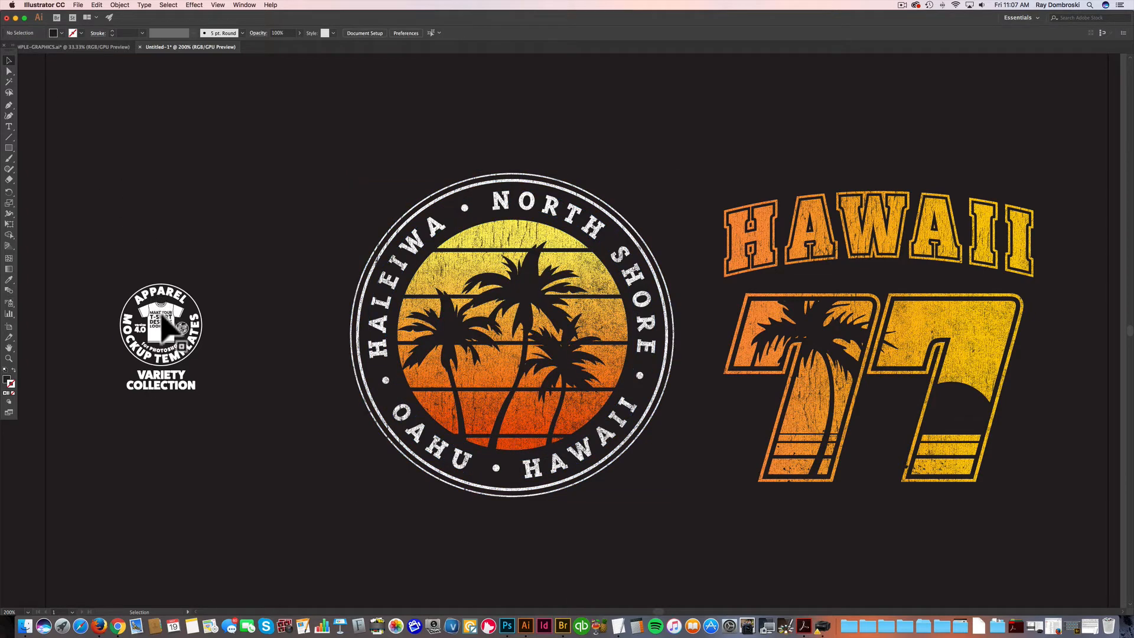
click(164, 317)
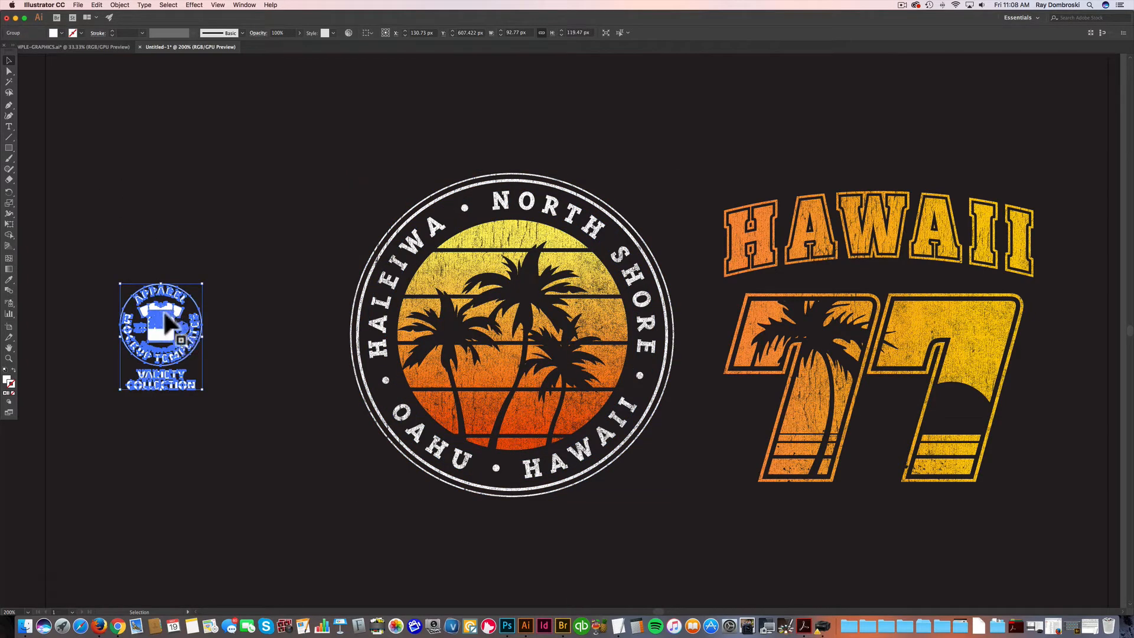
click(507, 626)
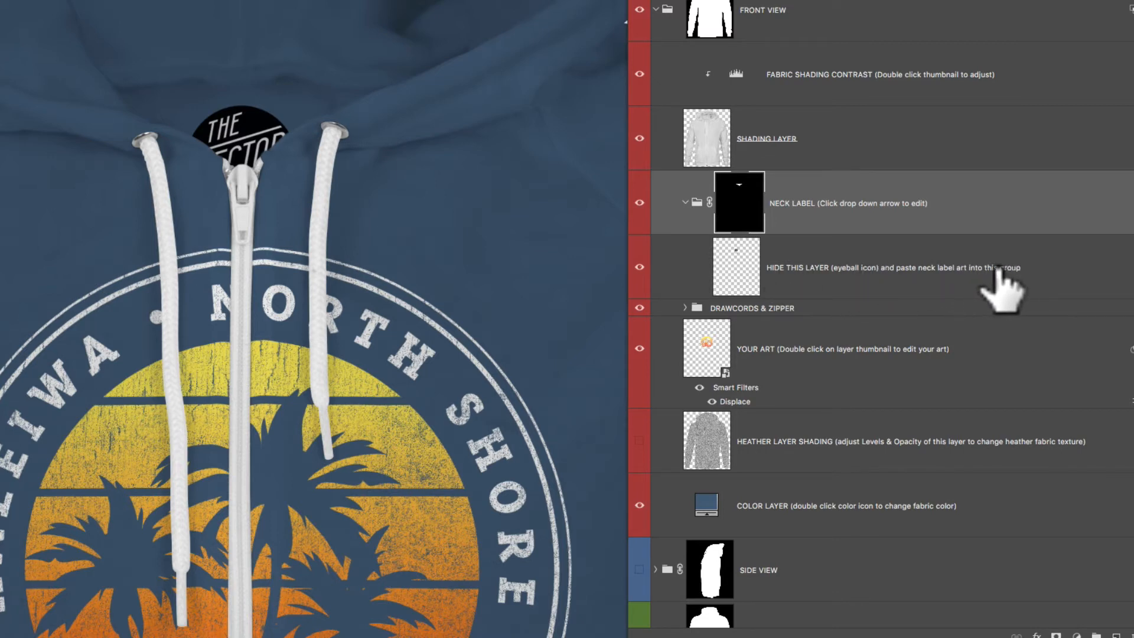
Hide the sample layer in the NECK LABEL group and paste the copied badge as pixels above it, accepting the placement.
click(795, 267)
key(ctrl+comma)
key(ctrl+v)
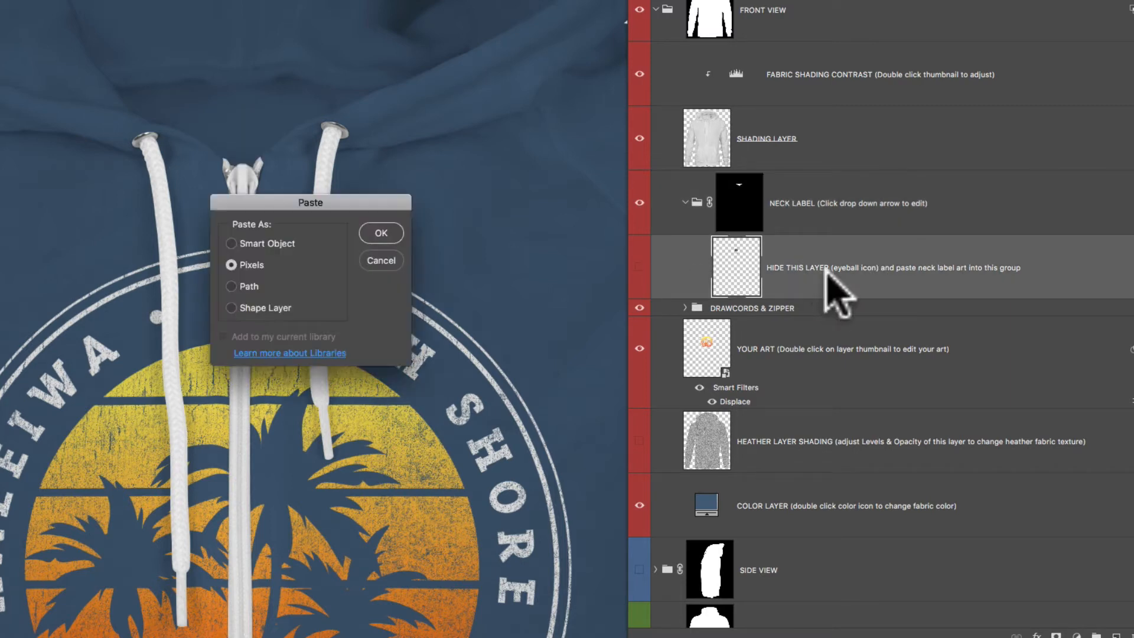
click(391, 228)
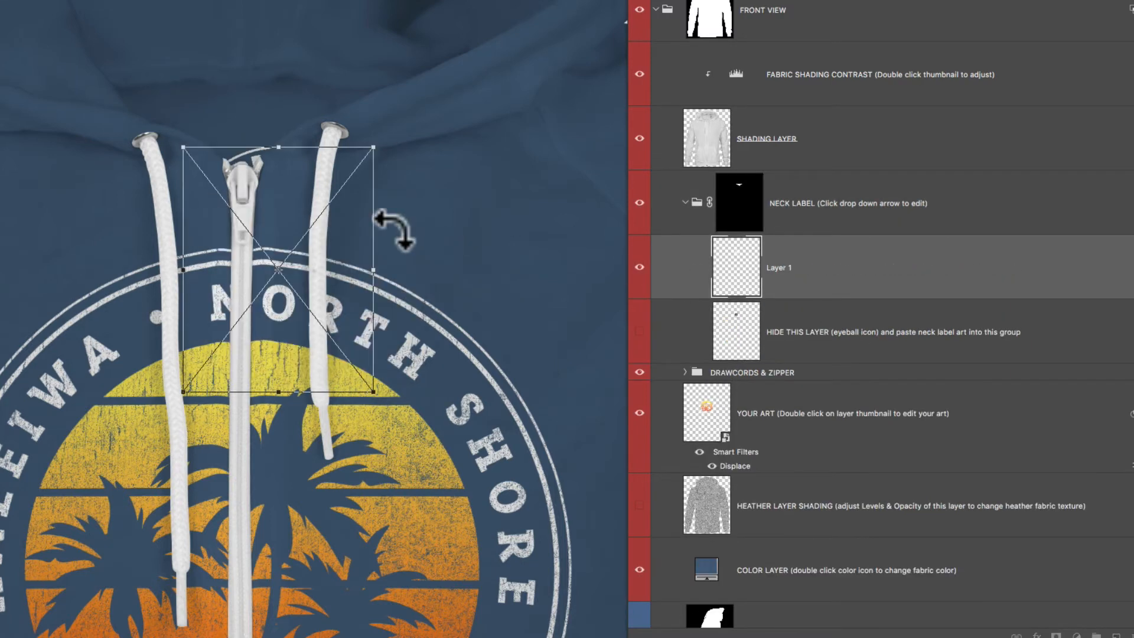
click(67, 155)
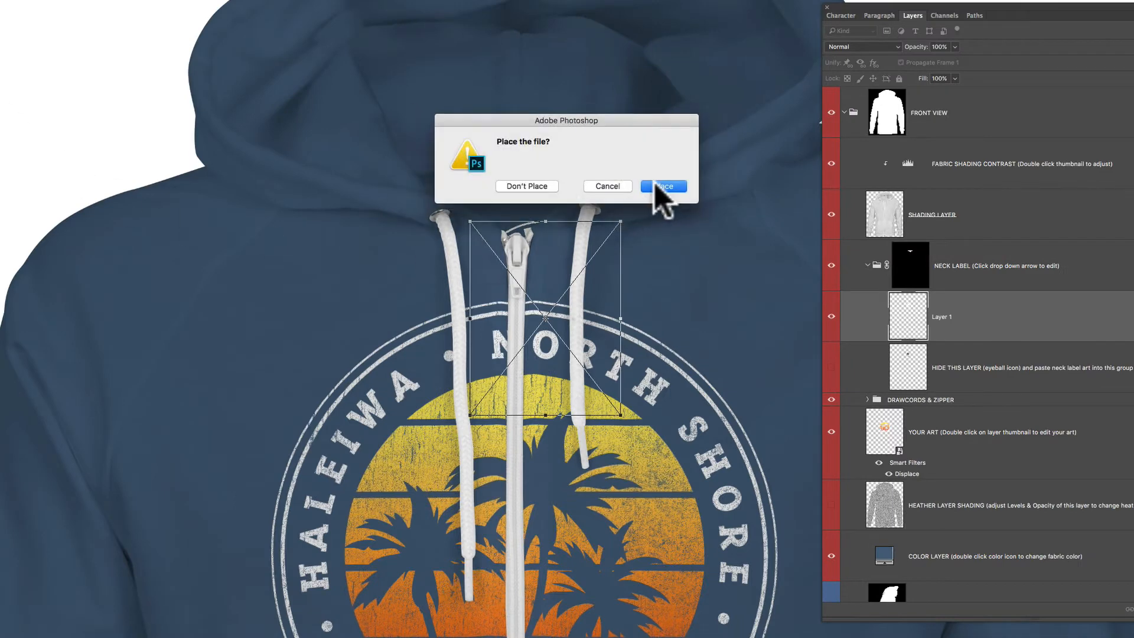
click(662, 187)
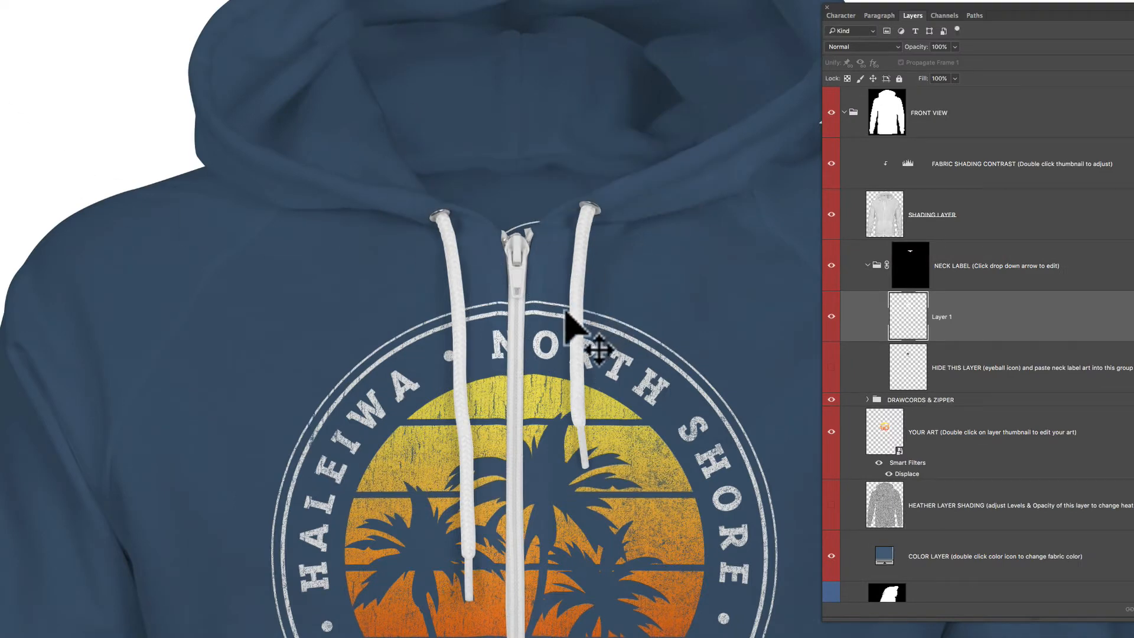
Move the pasted badge up into the neck opening behind the zipper pull and check its position up close.
mouse_move(544, 324)
mouse_down()
mouse_move(532, 292)
mouse_move(536, 310)
mouse_up()
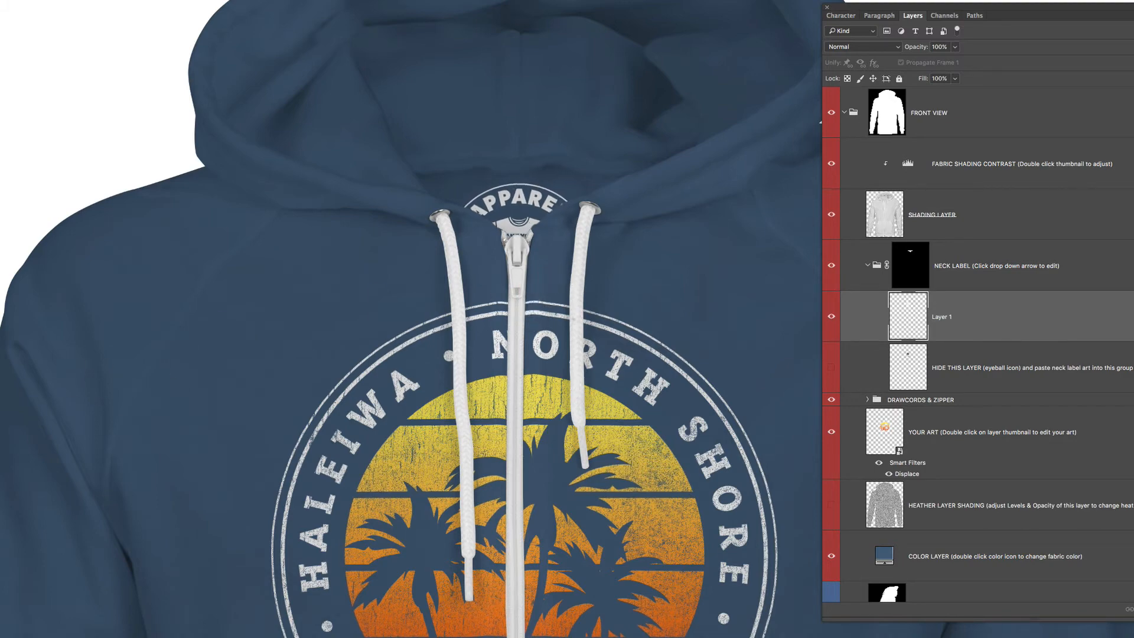
key(z)
click(499, 239)
click(503, 239)
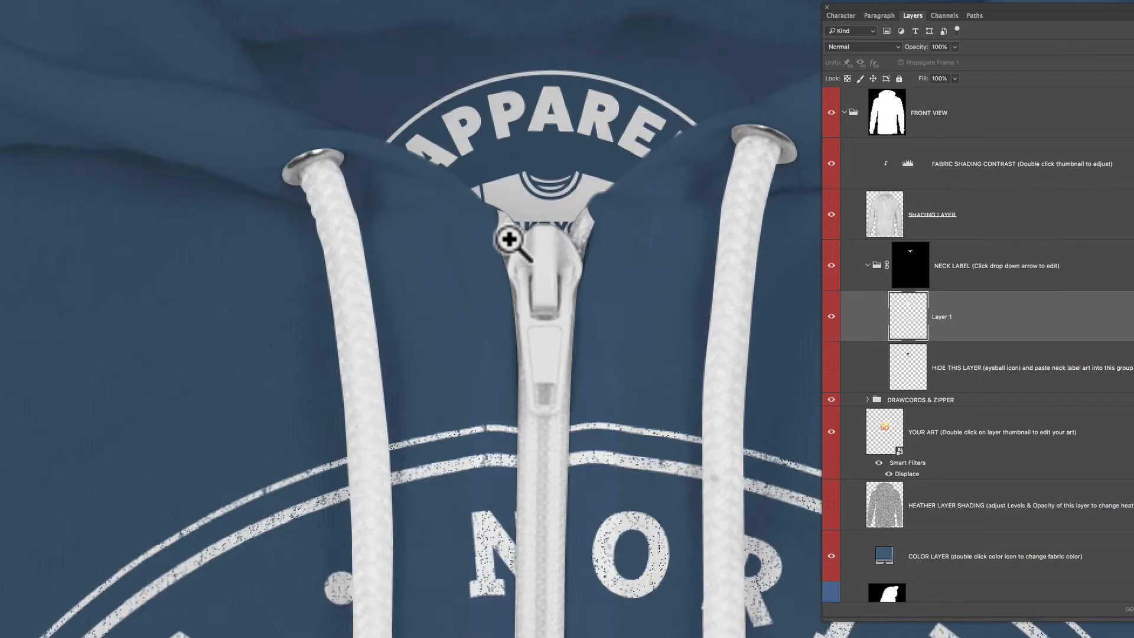
alt+click(586, 234)
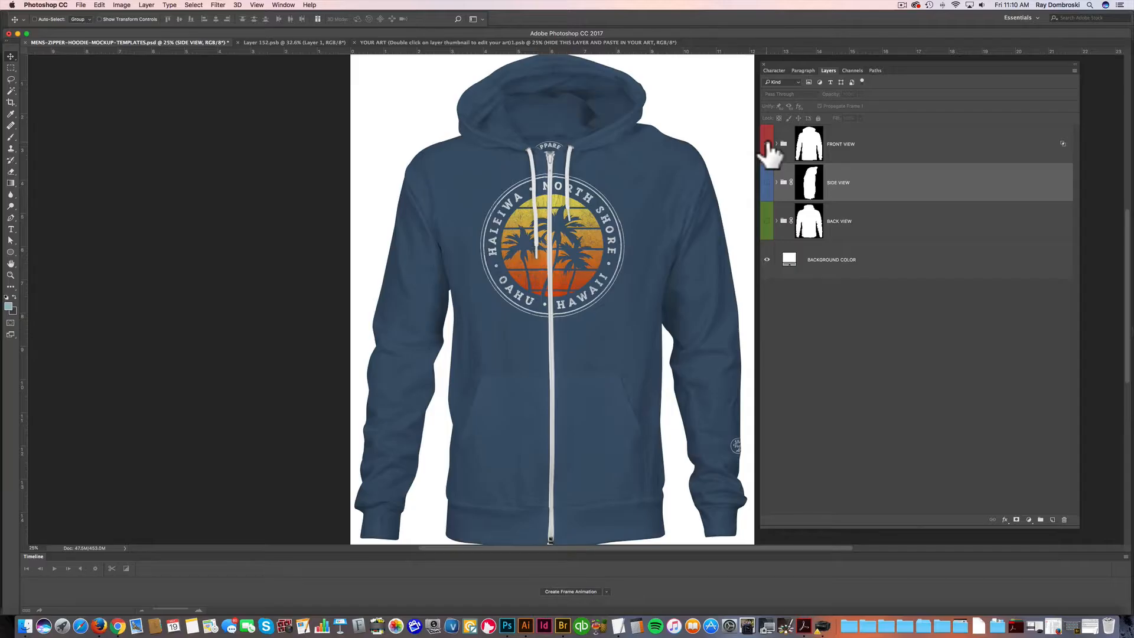
Expand the FRONT VIEW group and change its COLOR LAYER to dark gray 3f3f3f, previewing white, mid-gray and black first.
click(777, 144)
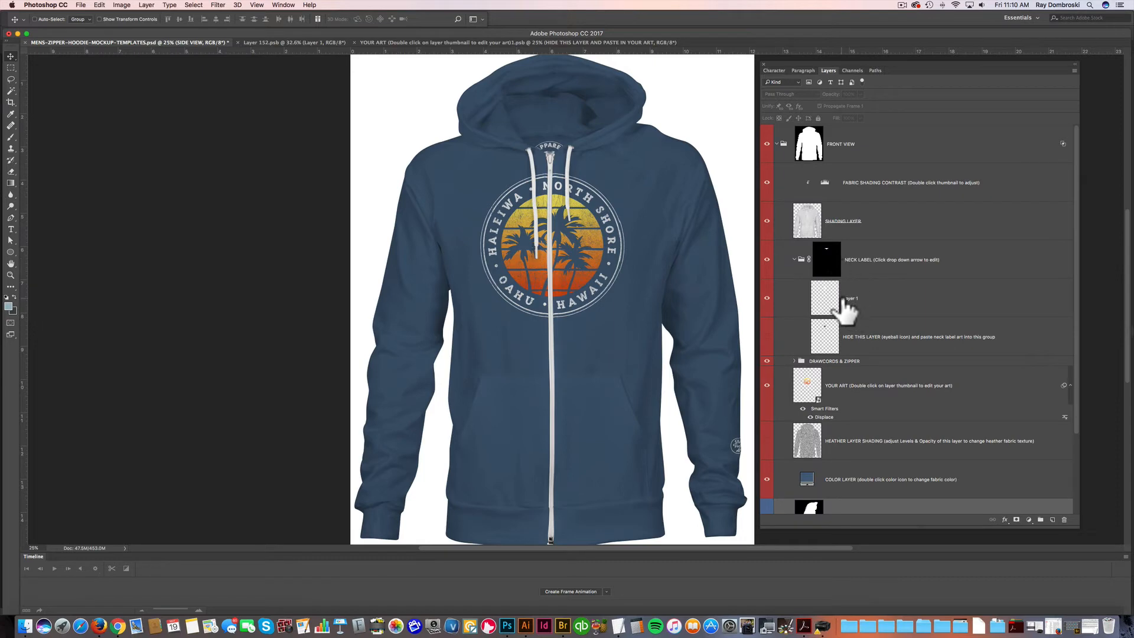
click(806, 487)
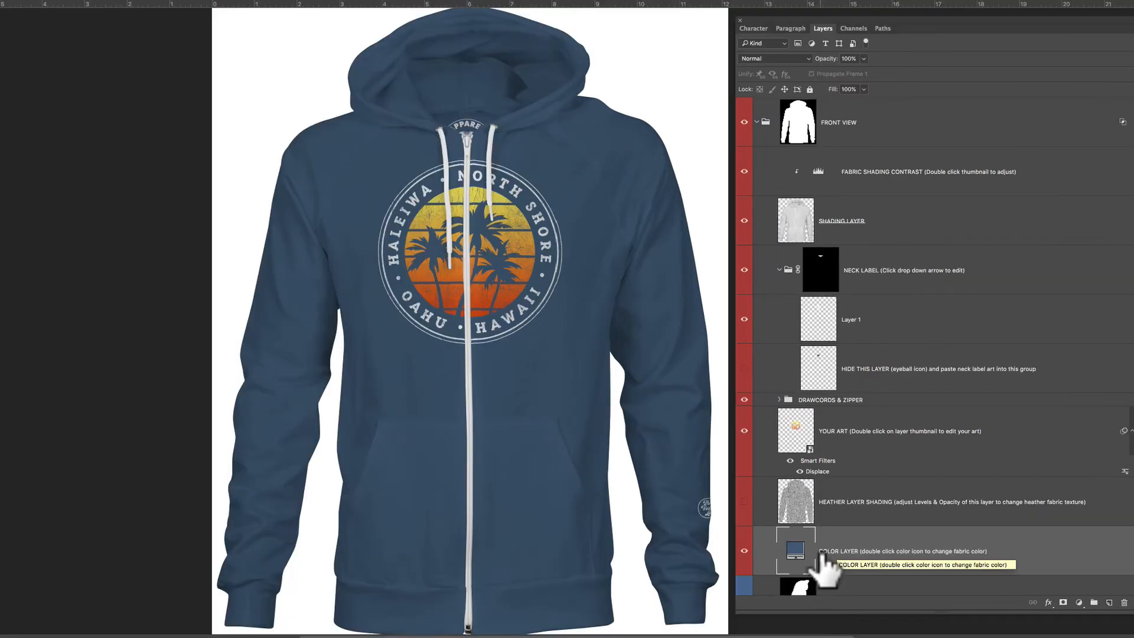
double_click(792, 548)
mouse_move(453, 77)
mouse_down()
mouse_move(392, 25)
mouse_move(704, 37)
mouse_up()
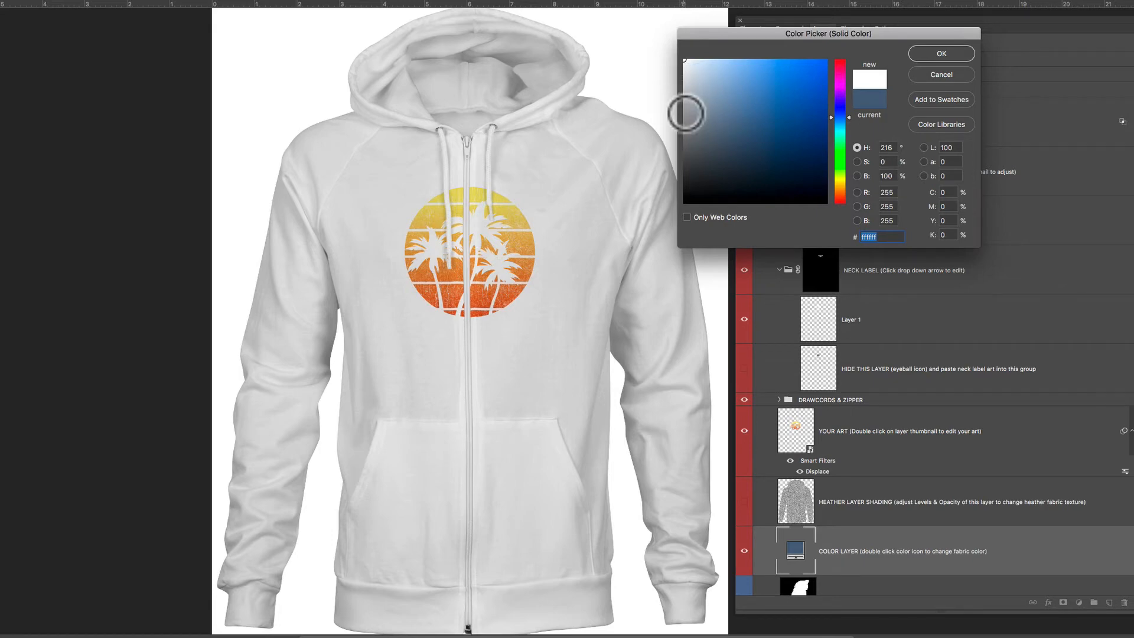
click(684, 111)
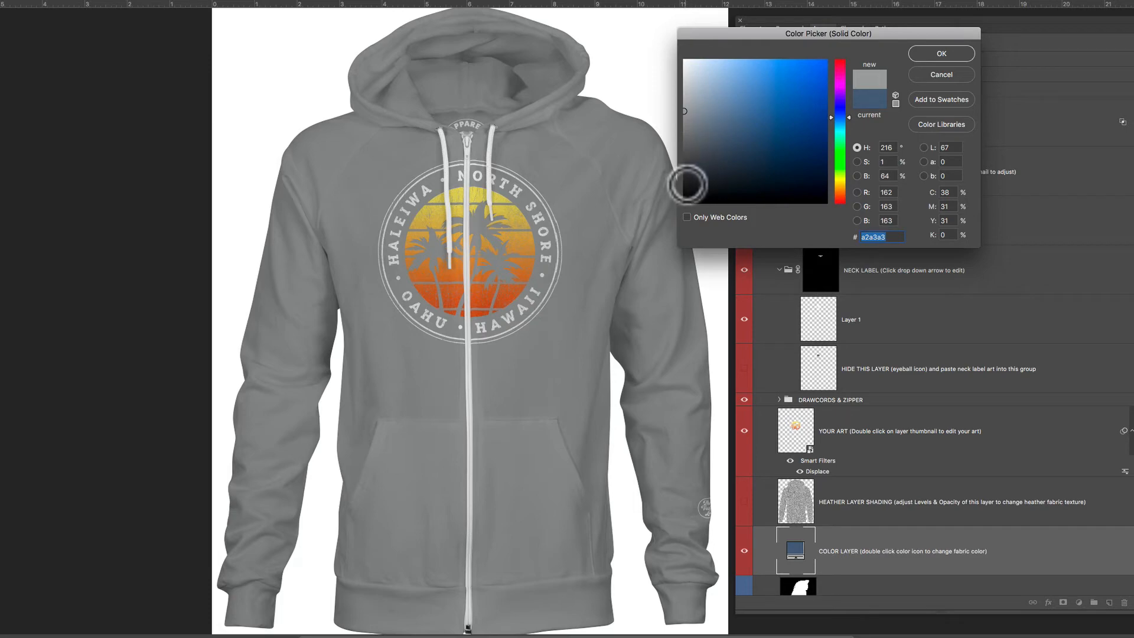
click(685, 191)
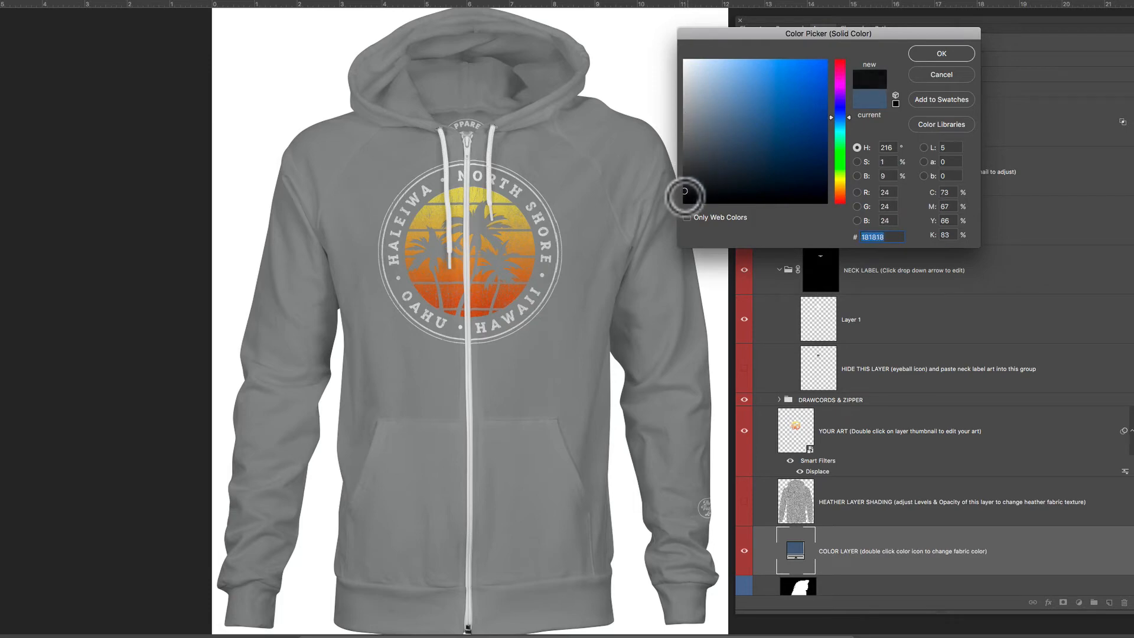
click(684, 202)
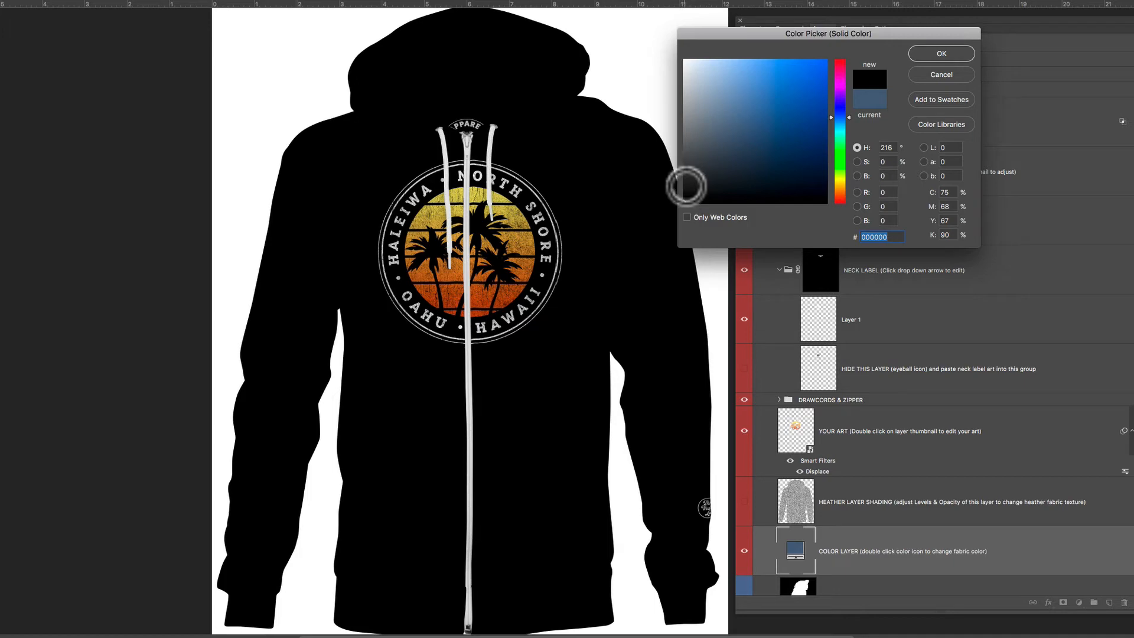
drag(686, 186, 686, 168)
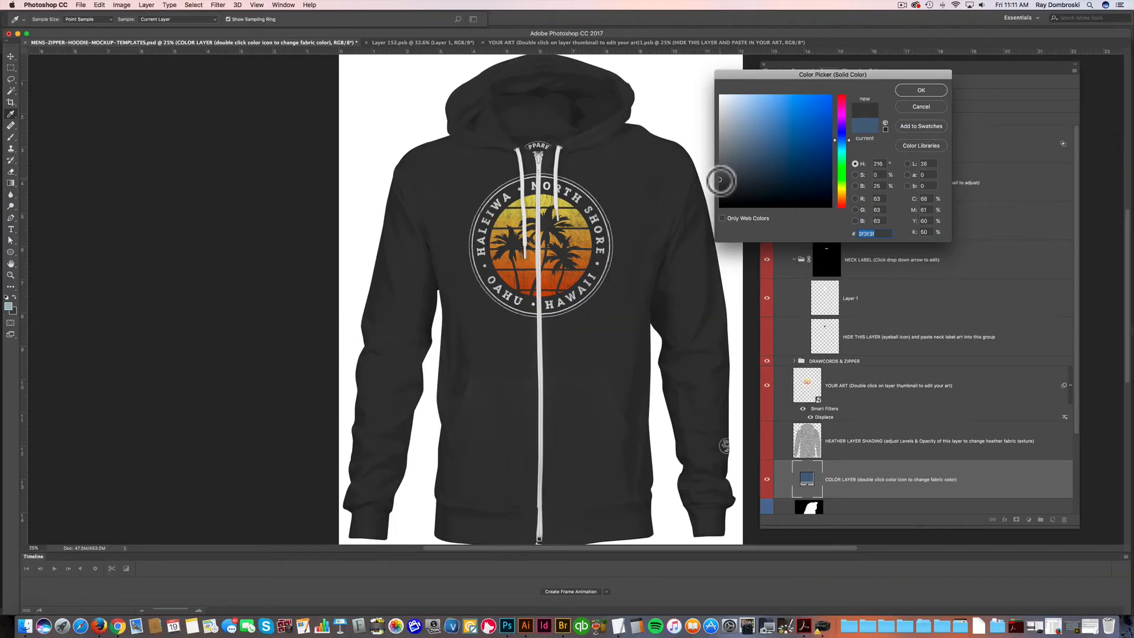
click(915, 86)
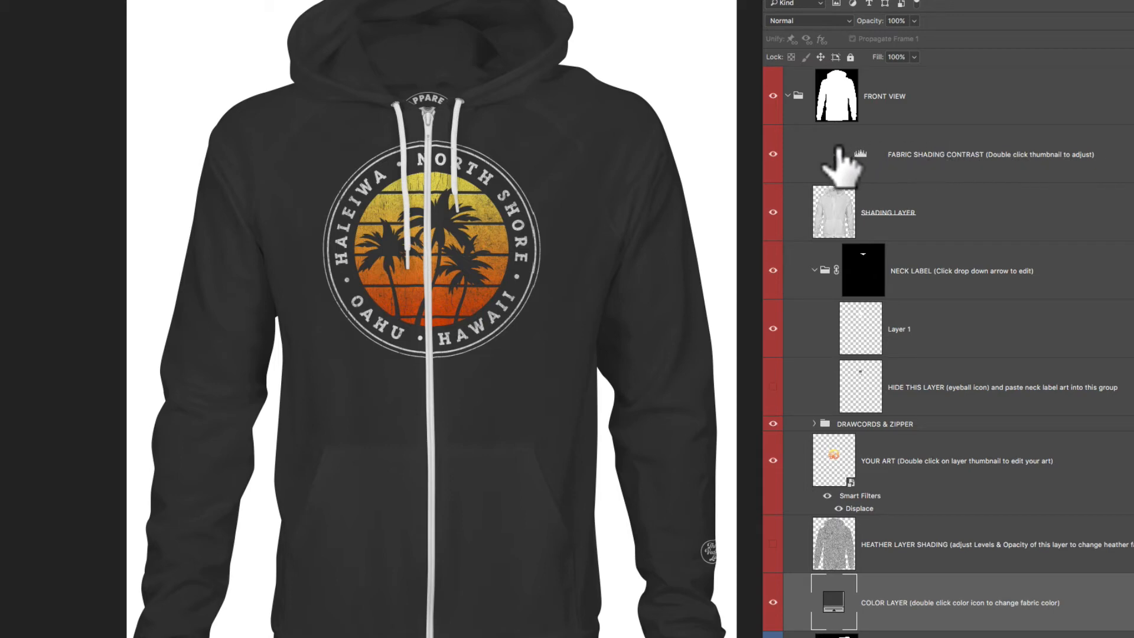
Darken the midtones in the front view's FABRIC SHADING CONTRAST Levels adjustment to strengthen the fabric folds.
click(860, 152)
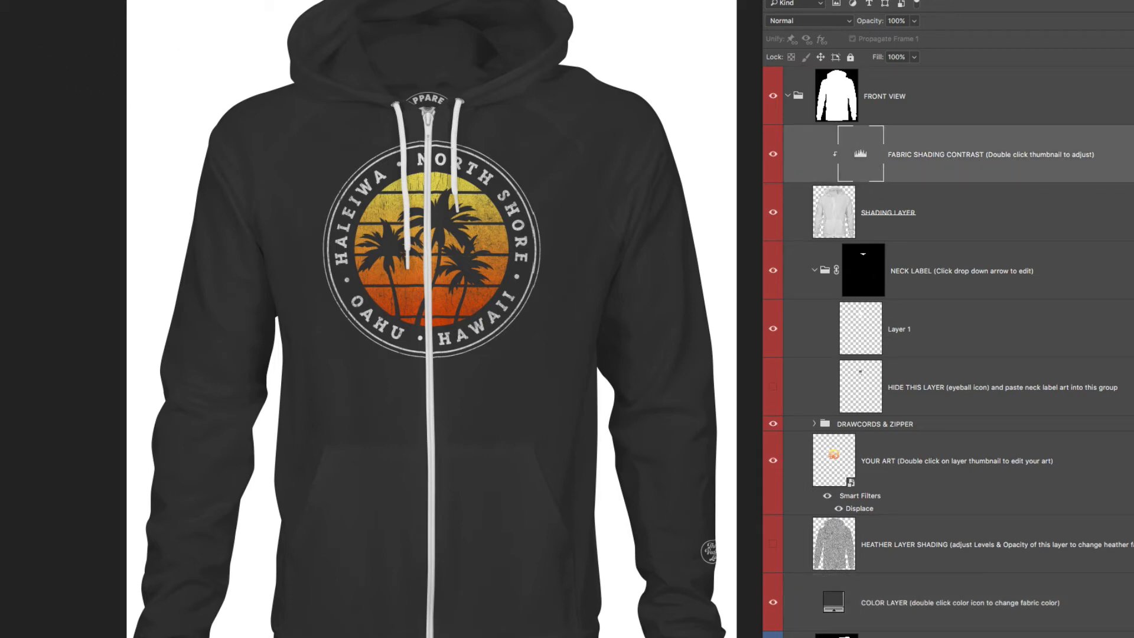
drag(1, 43, 132, 39)
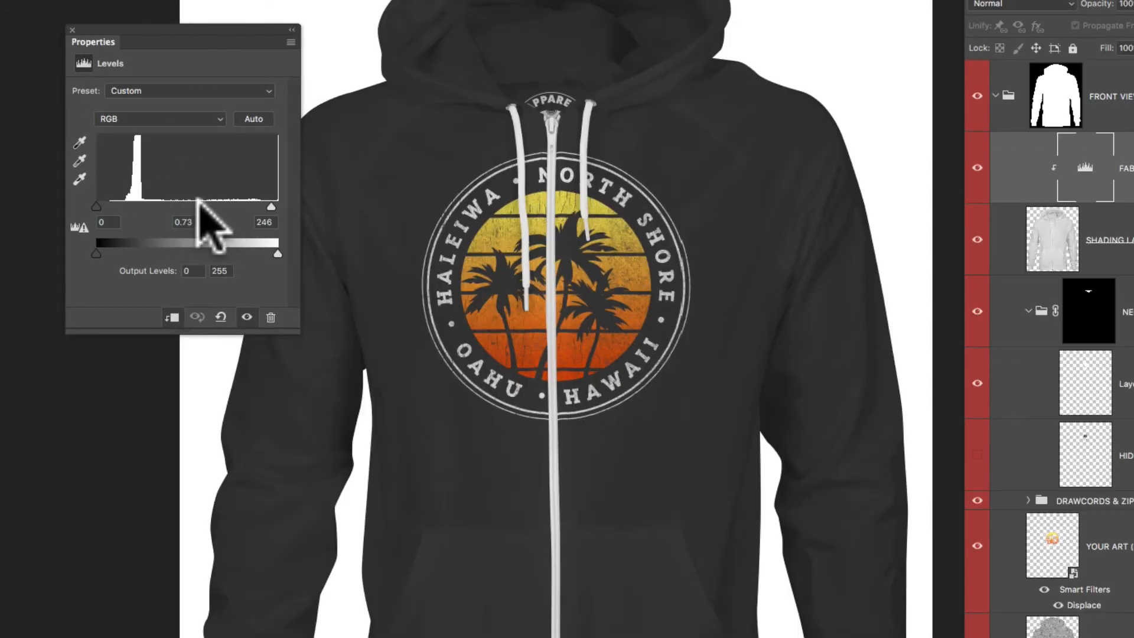
drag(204, 203, 231, 202)
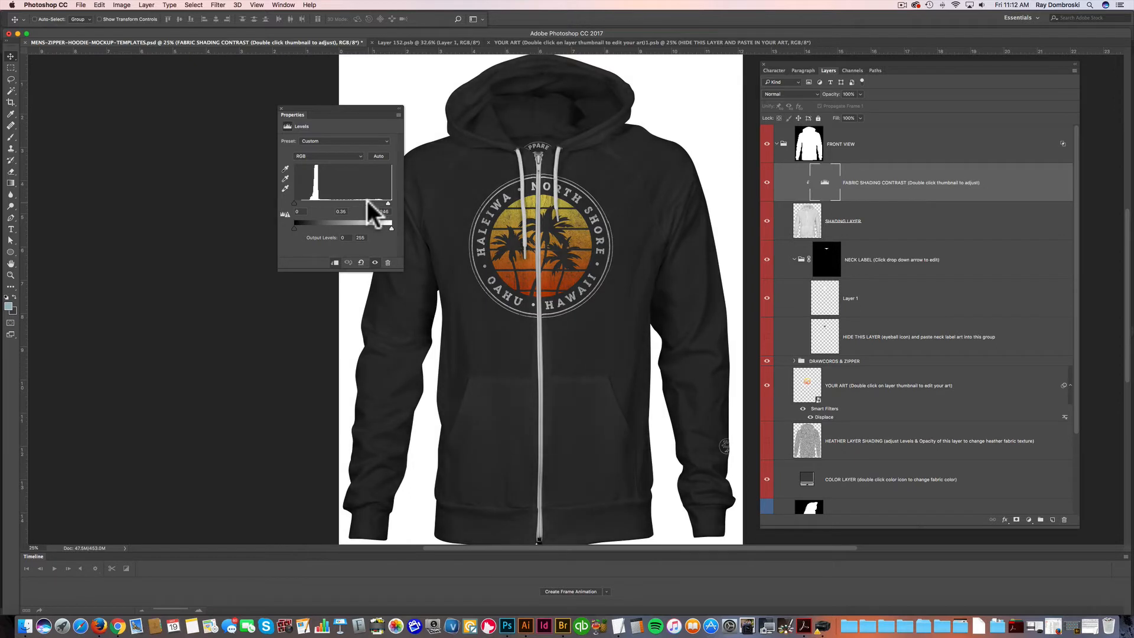
drag(367, 200, 385, 201)
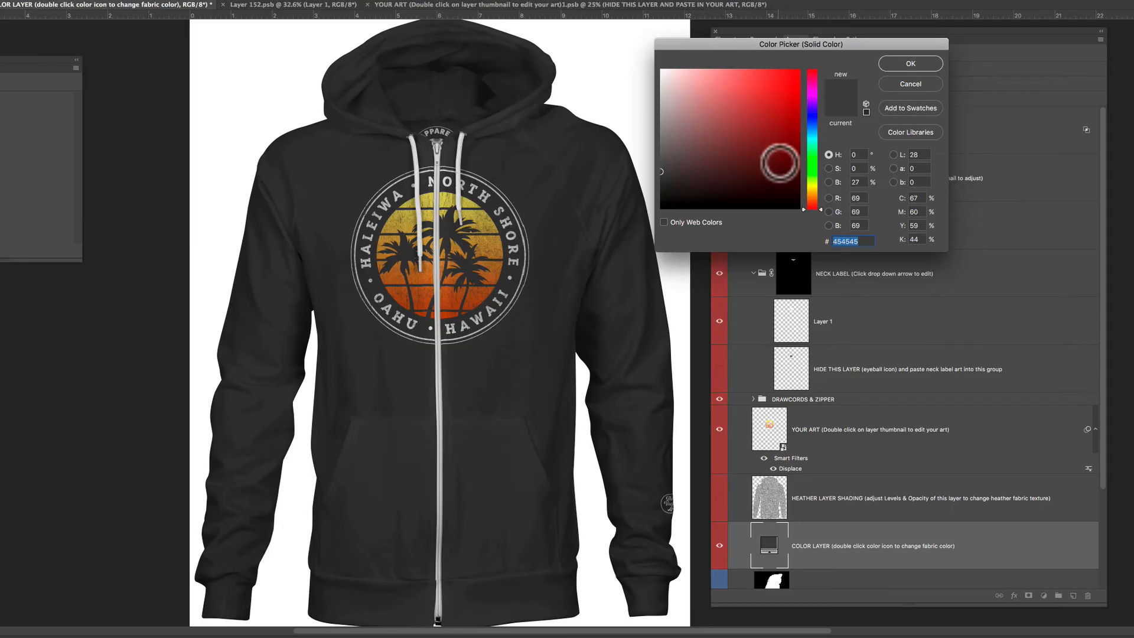
Set the front view's fabric color to 373737 and sample the hoodie's fabric with the Eyedropper.
drag(781, 166, 722, 183)
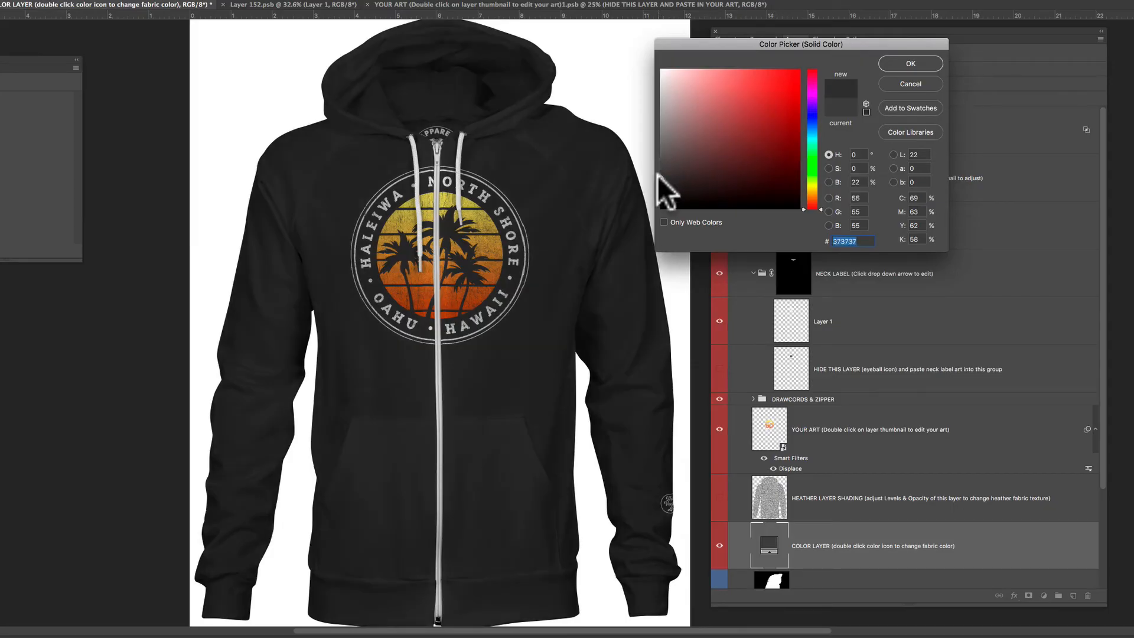
click(909, 60)
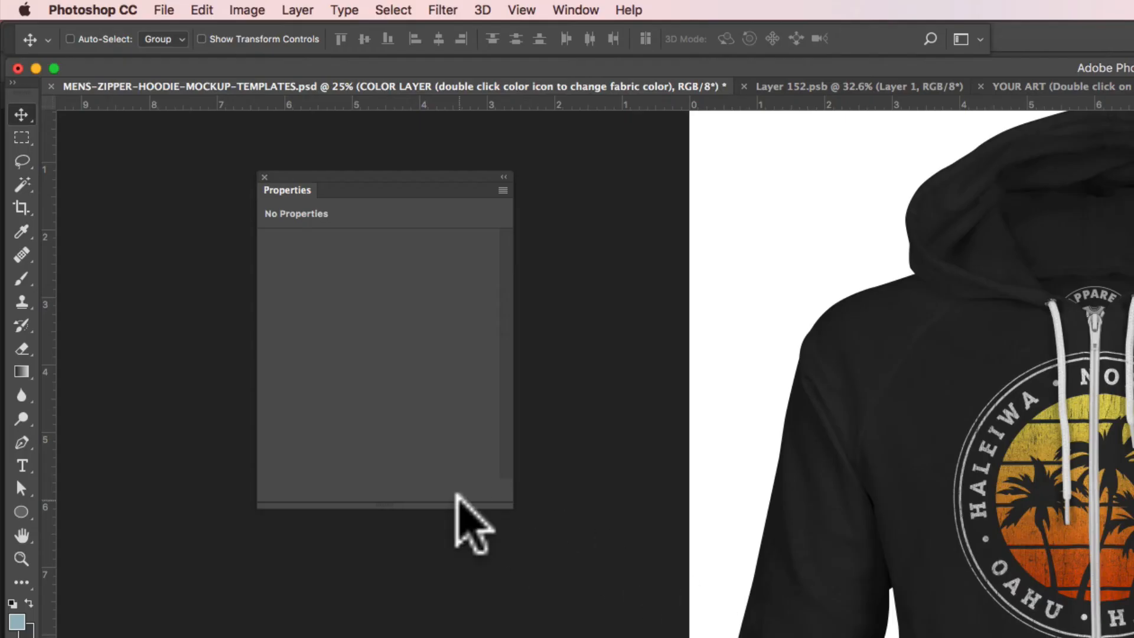
click(21, 231)
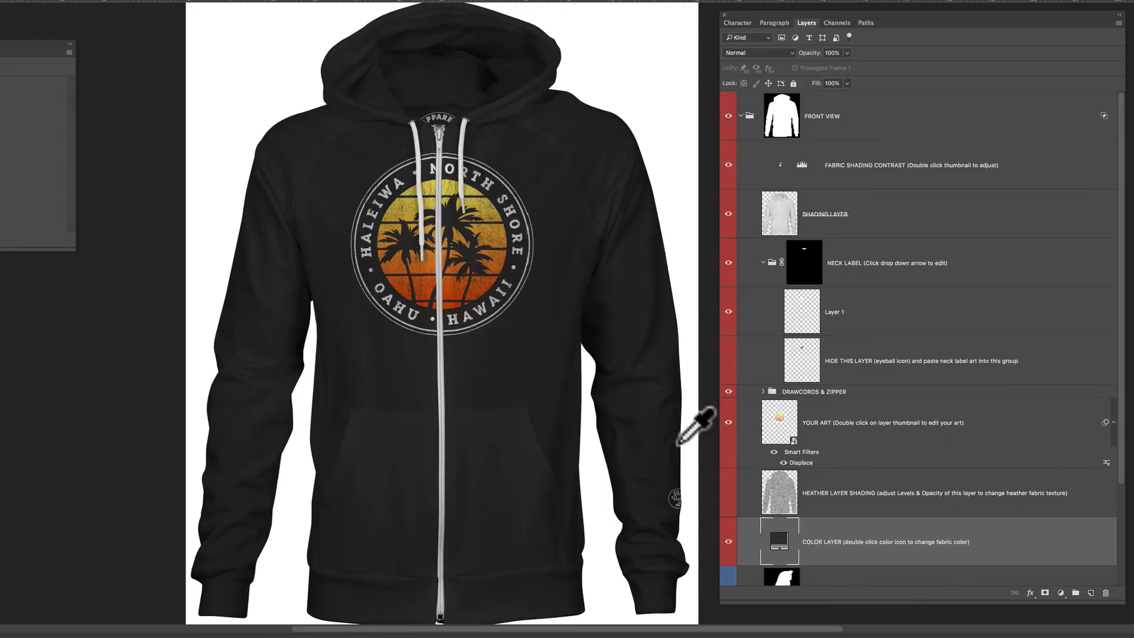
click(511, 362)
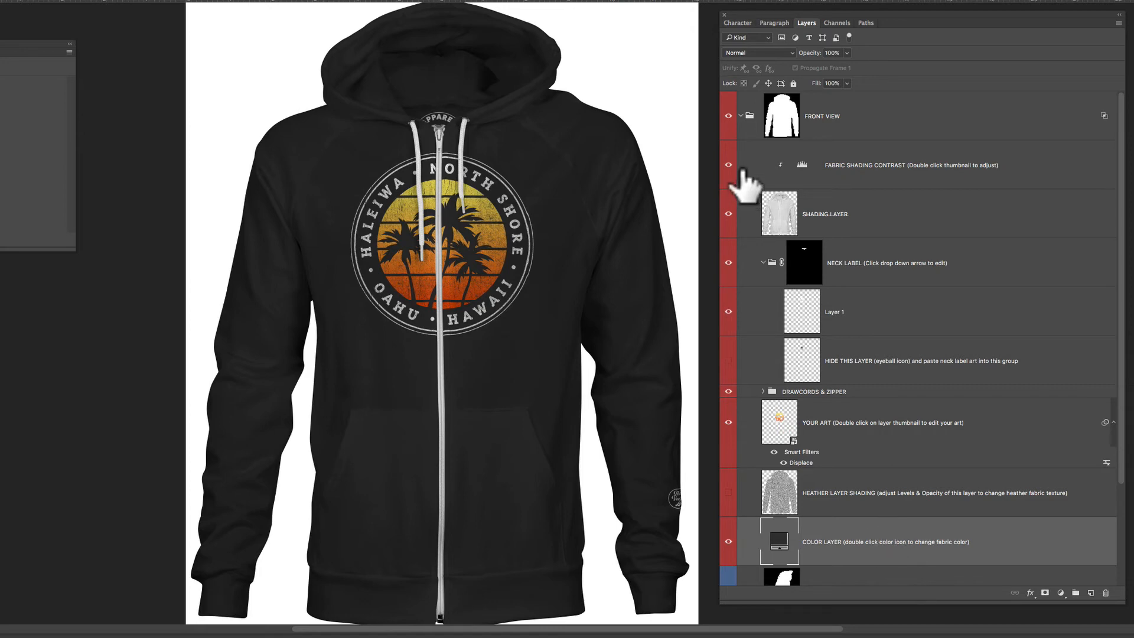
Collapse and hide the FRONT VIEW group, and make the SIDE VIEW group visible and expanded.
click(739, 115)
click(736, 116)
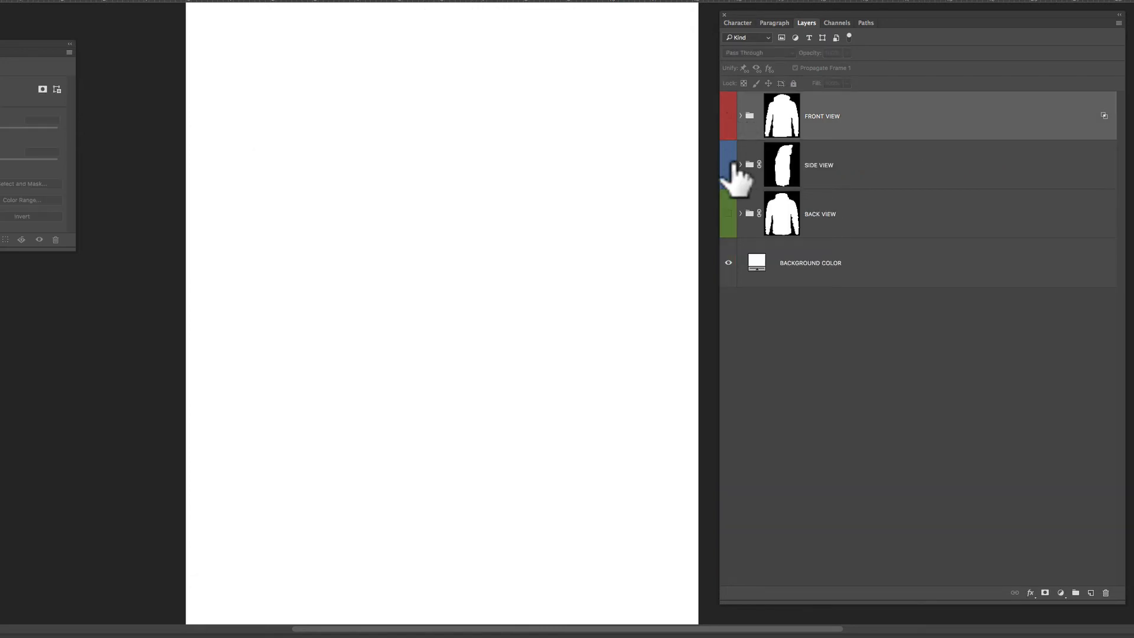
click(737, 166)
click(740, 164)
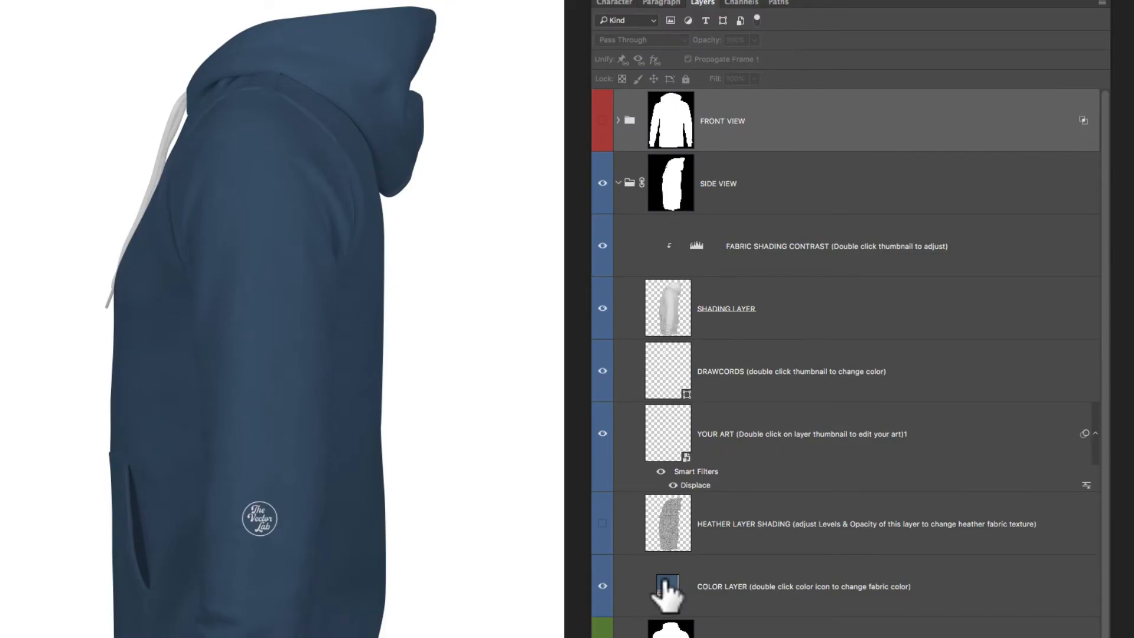
Set the side view's COLOR LAYER to the sampled 373737 and adjust its FABRIC SHADING CONTRAST Levels to midtones 0.44 and white point 240.
double_click(664, 580)
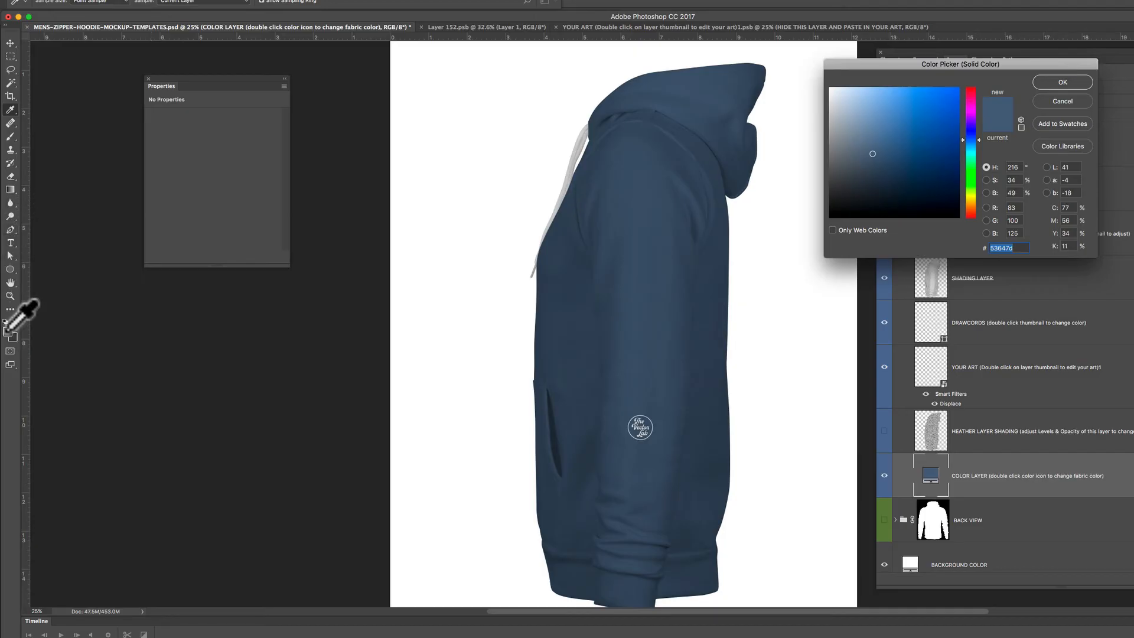
click(10, 328)
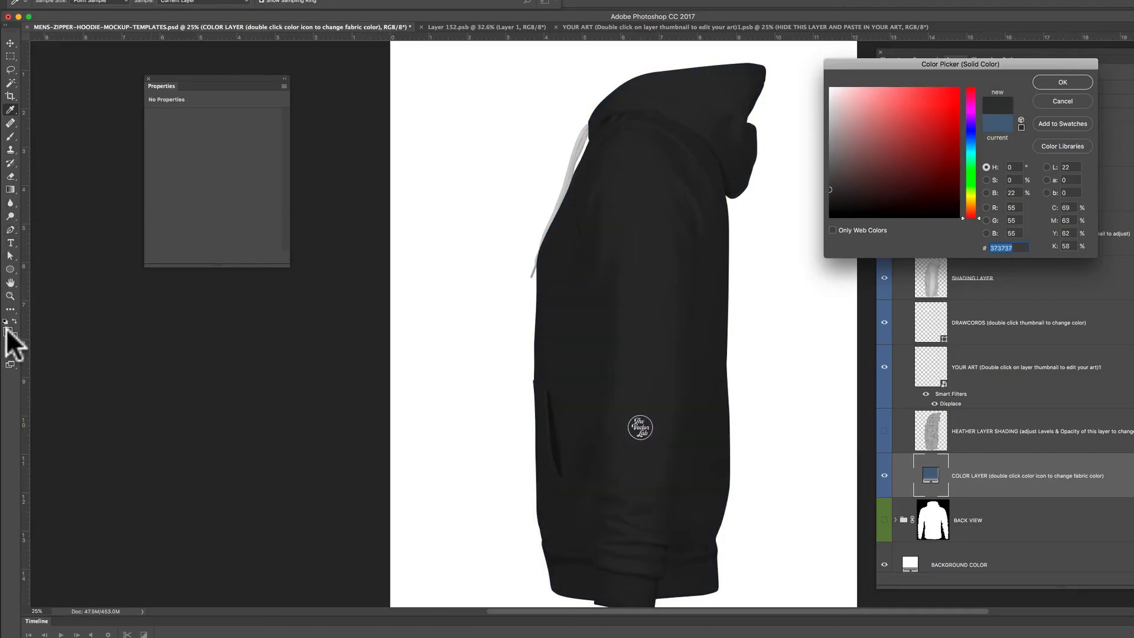
click(1054, 80)
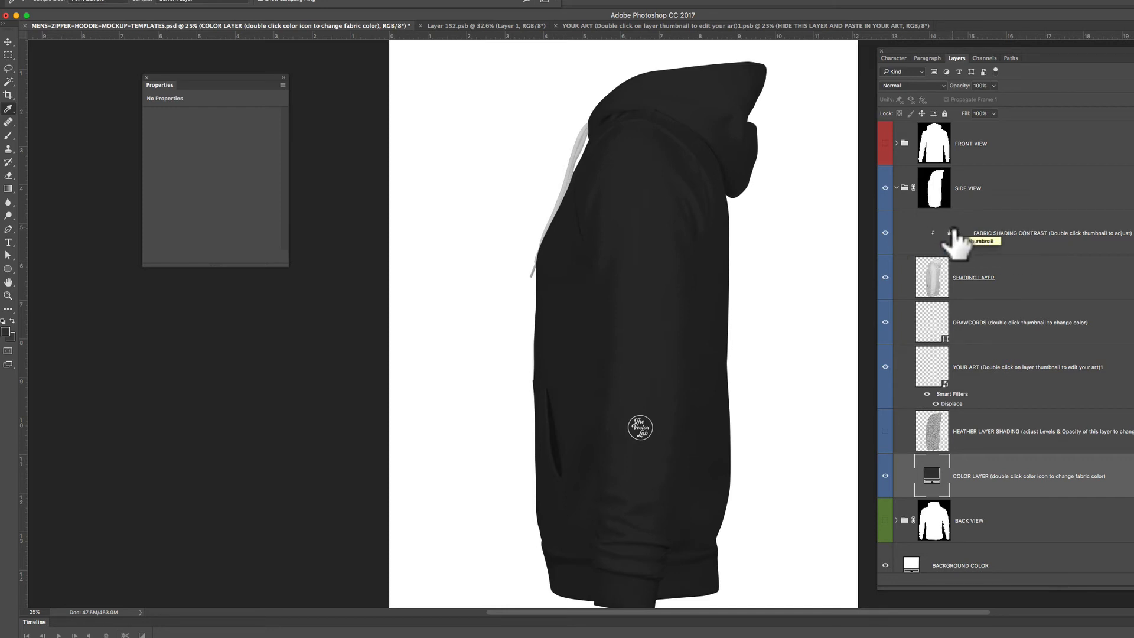
double_click(953, 231)
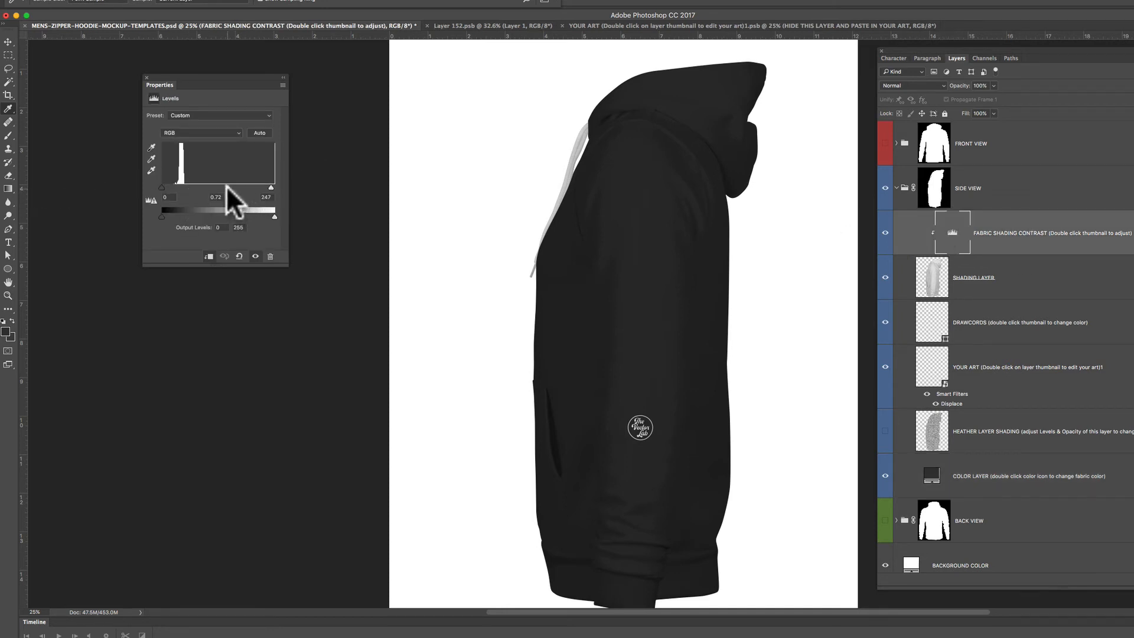
drag(229, 185, 237, 183)
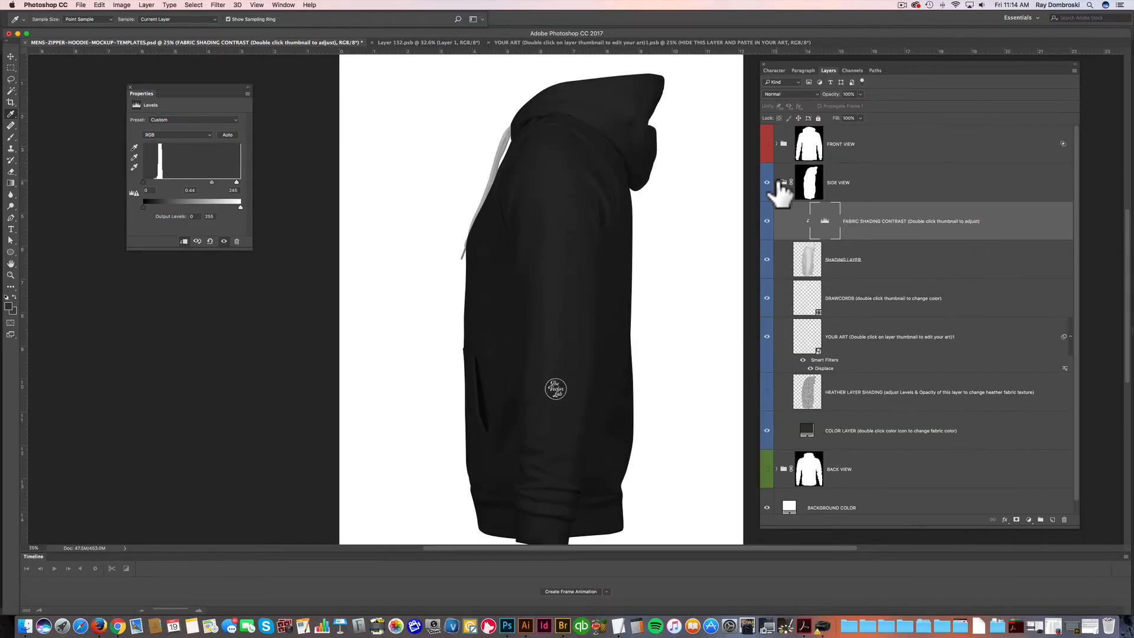
Collapse and hide the SIDE VIEW group, and make the BACK VIEW group visible and expanded.
click(896, 187)
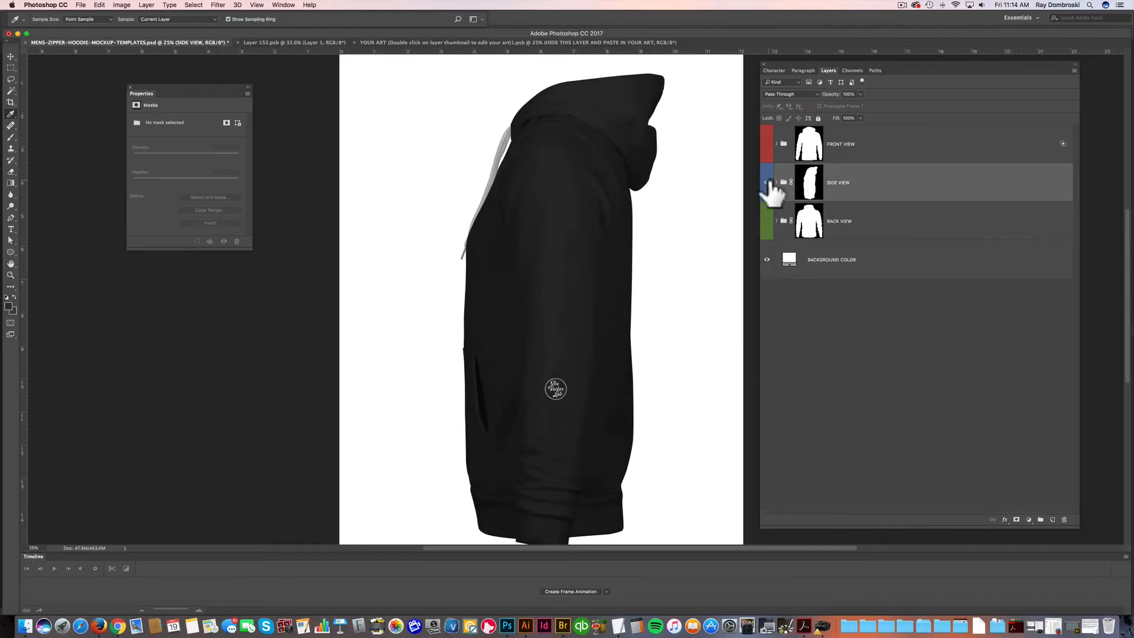
click(885, 187)
click(884, 233)
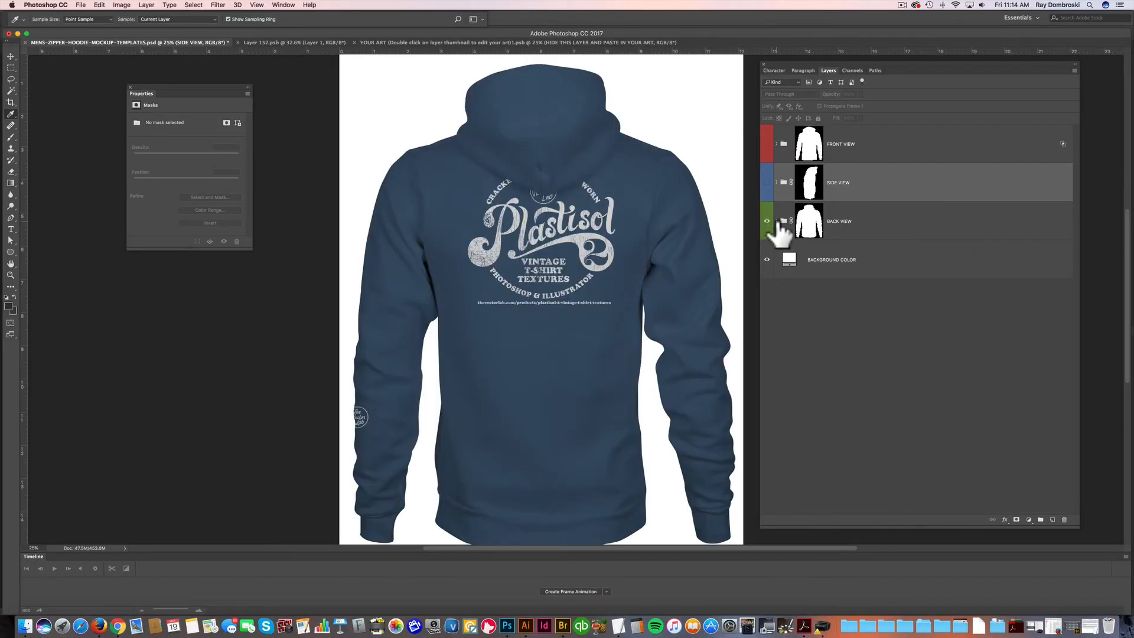
click(776, 221)
Set the back view's COLOR LAYER to the sampled dark gray 373737.
double_click(807, 430)
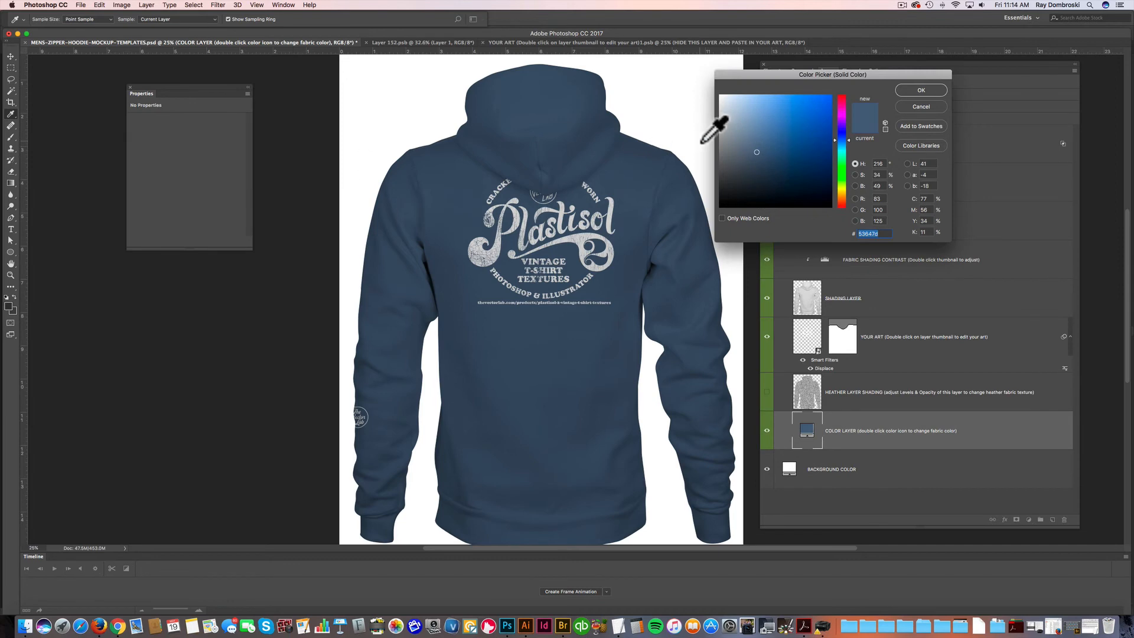
click(8, 302)
click(913, 89)
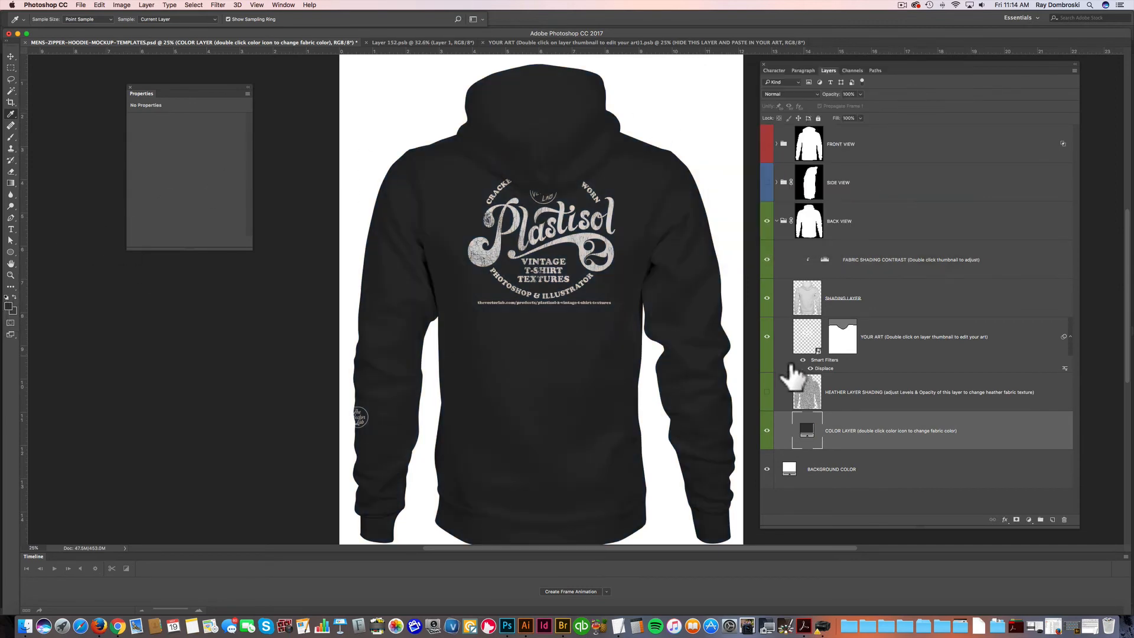
Darken the midtones of the back view's FABRIC SHADING CONTRAST Levels adjustment to 0.50.
click(824, 261)
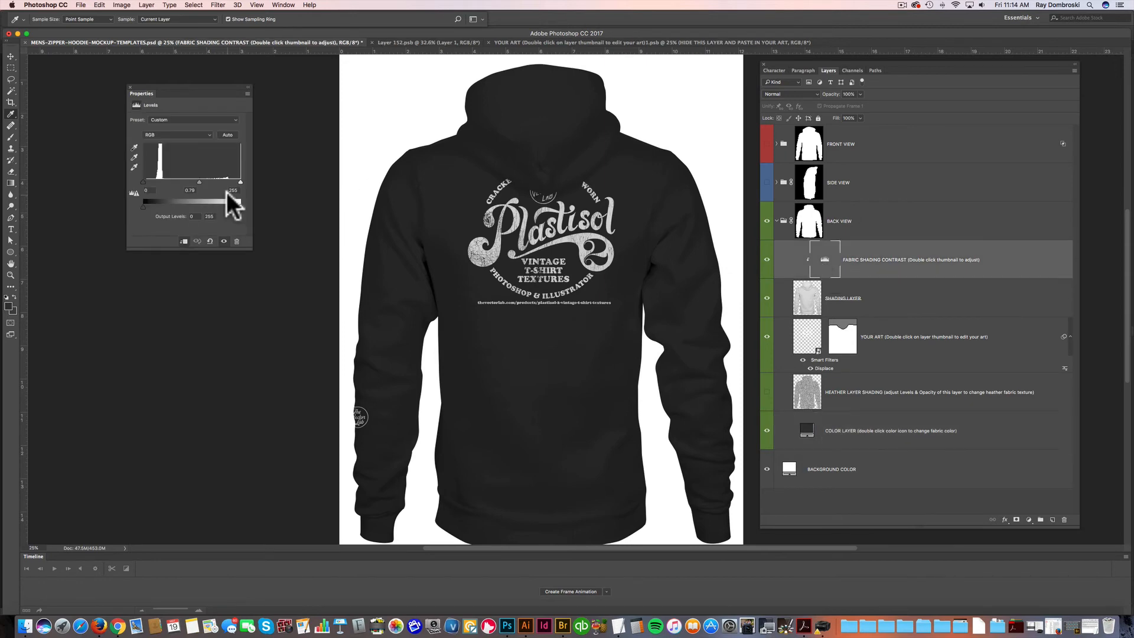
drag(200, 182, 205, 181)
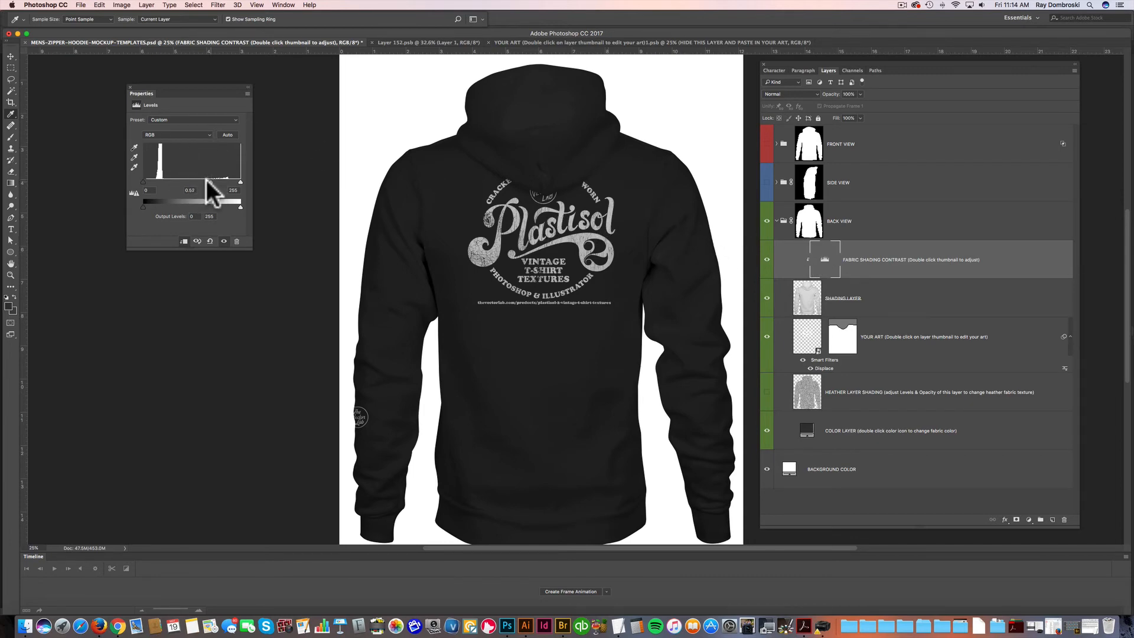
mouse_move(206, 181)
mouse_down()
mouse_move(157, 181)
mouse_move(232, 181)
mouse_move(211, 181)
mouse_up()
drag(212, 181, 211, 181)
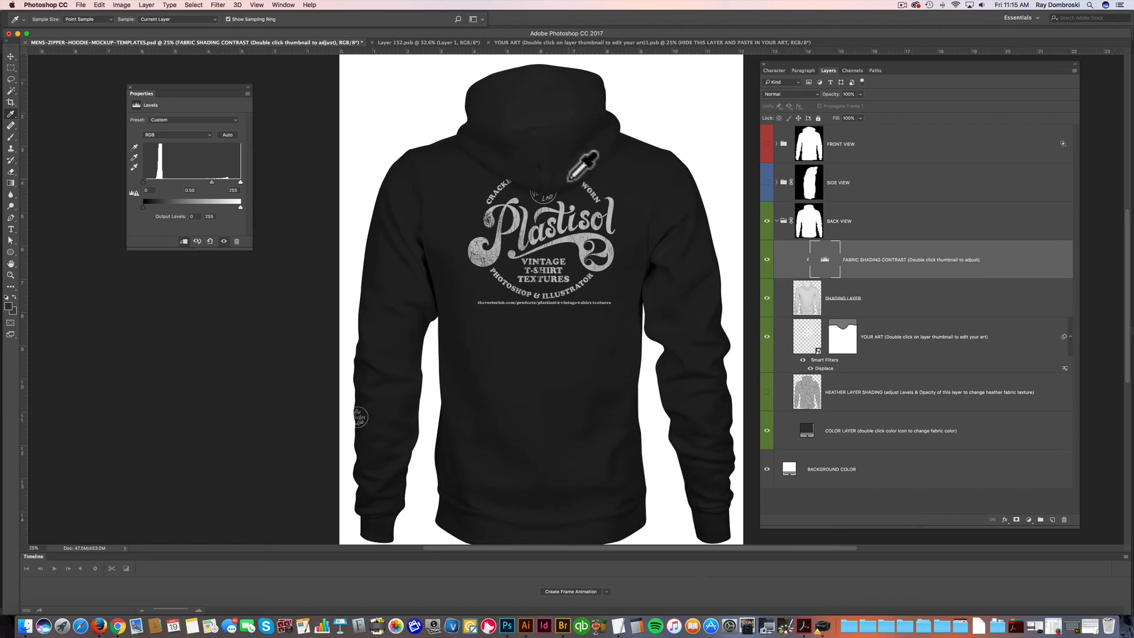
Lighten the back view's COLOR LAYER to gray 545454 and check the fabric and back print up close.
key(z)
click(597, 158)
double_click(807, 431)
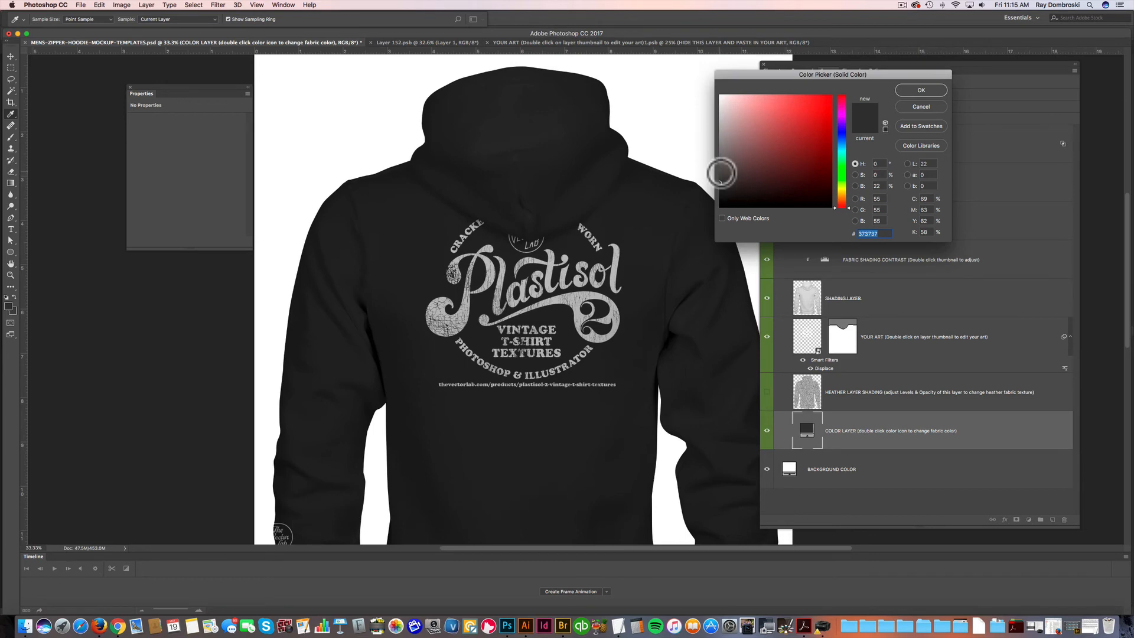
click(720, 172)
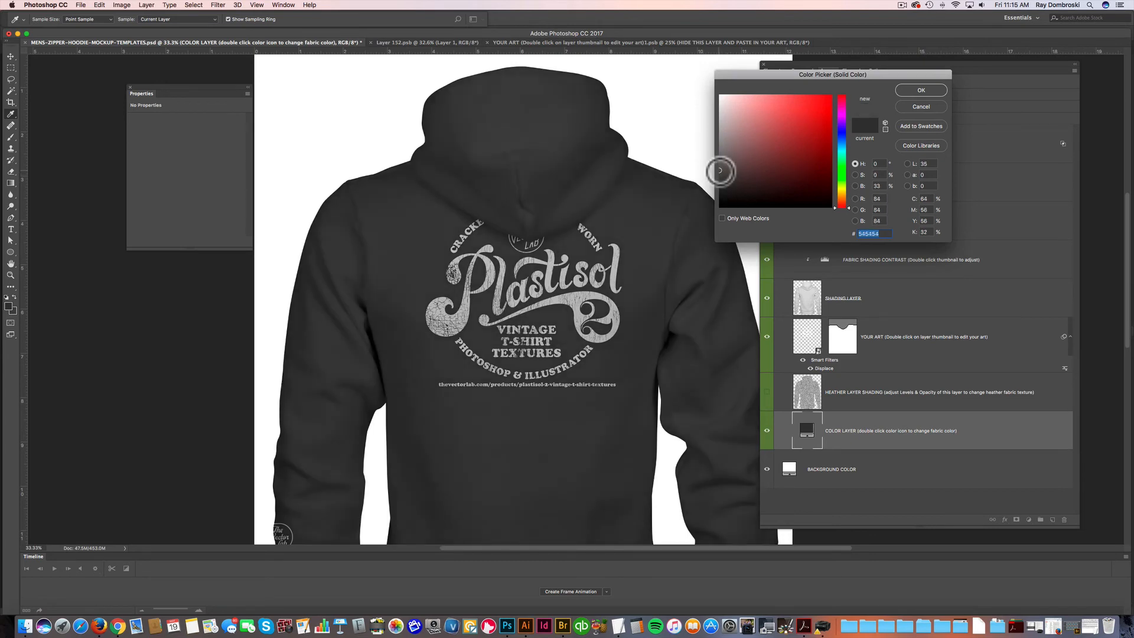
click(914, 93)
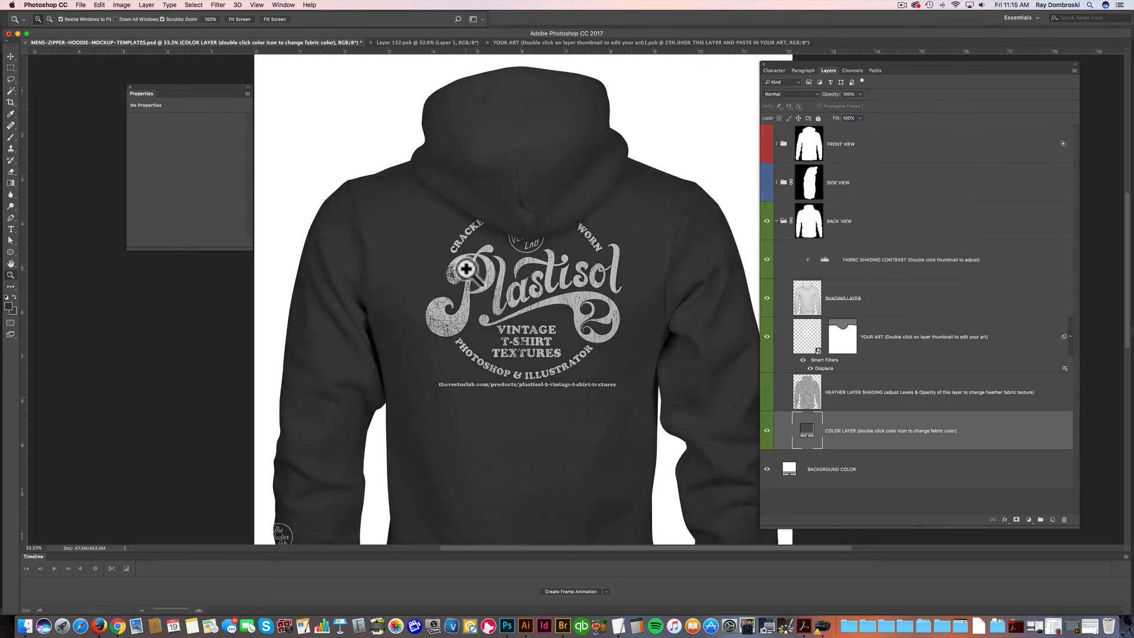
click(610, 263)
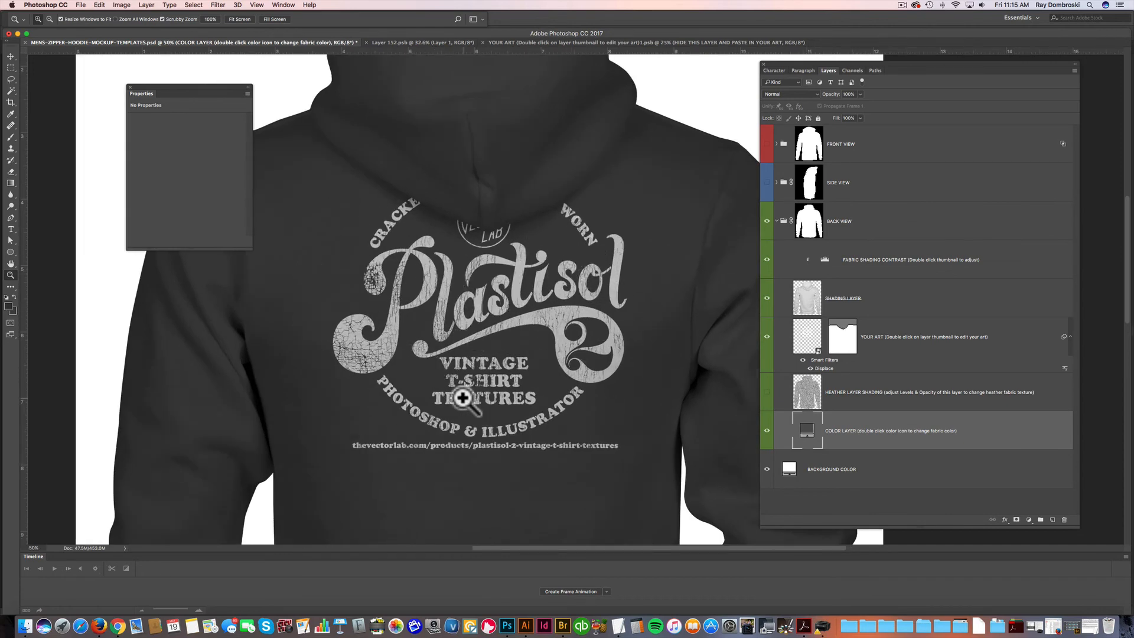
Switch to Illustrator, copy the HAWAII 77 artwork, and return to Photoshop.
click(525, 625)
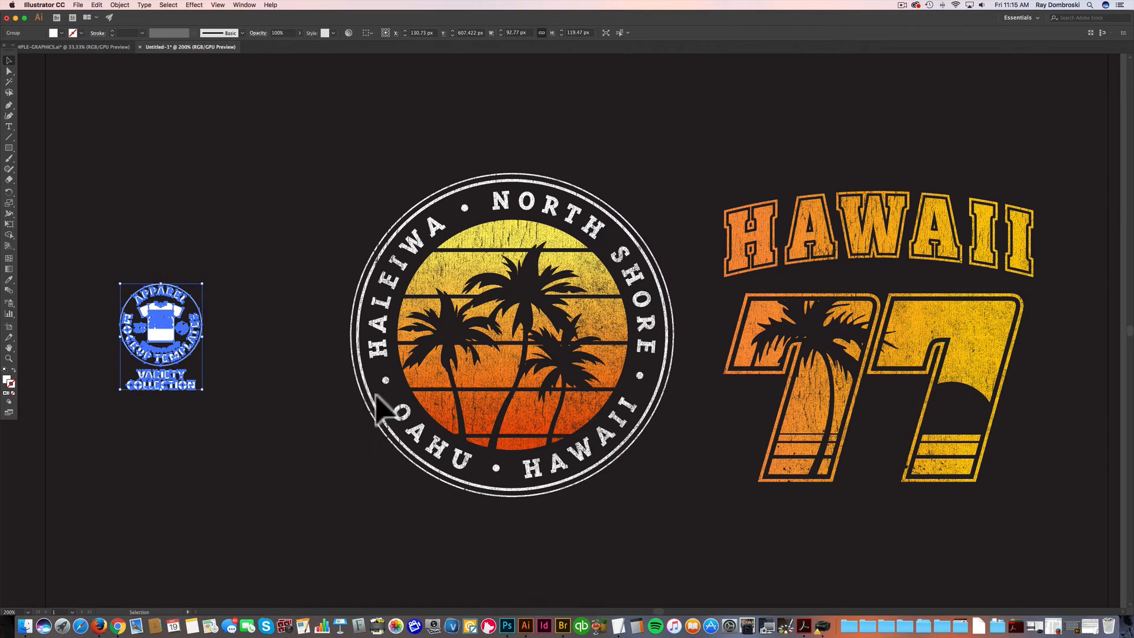
drag(862, 281, 742, 254)
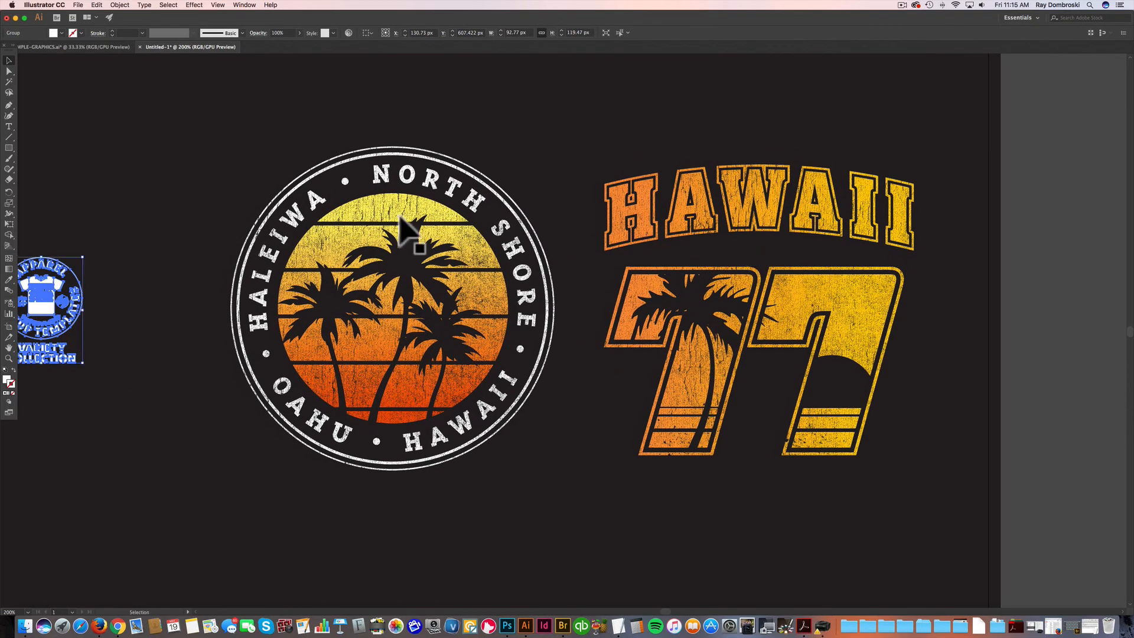
click(706, 217)
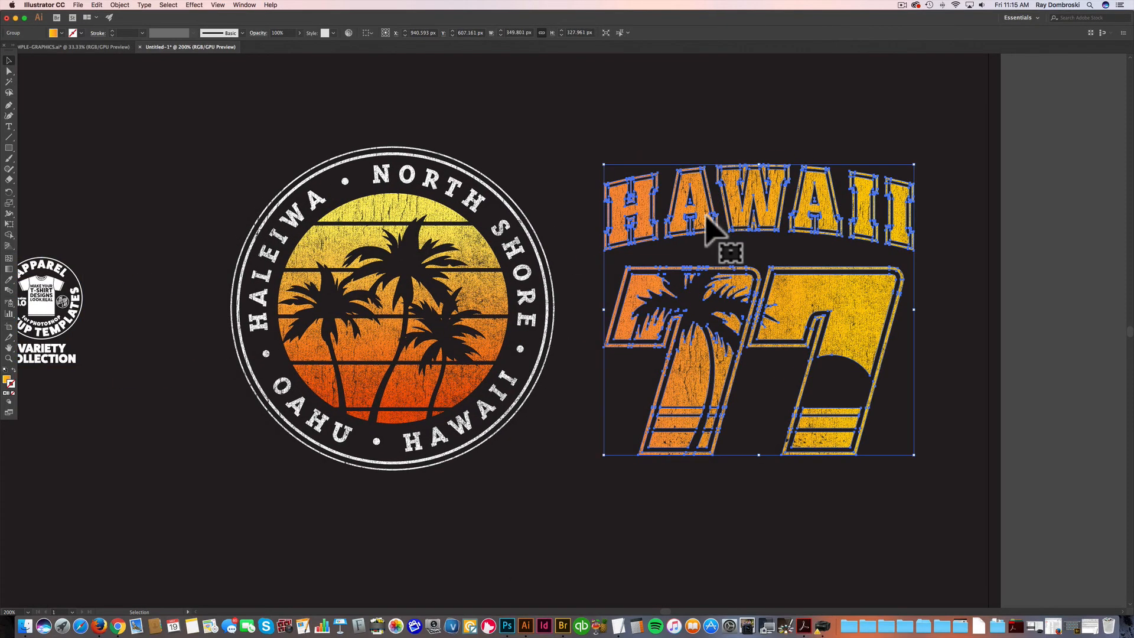
click(508, 626)
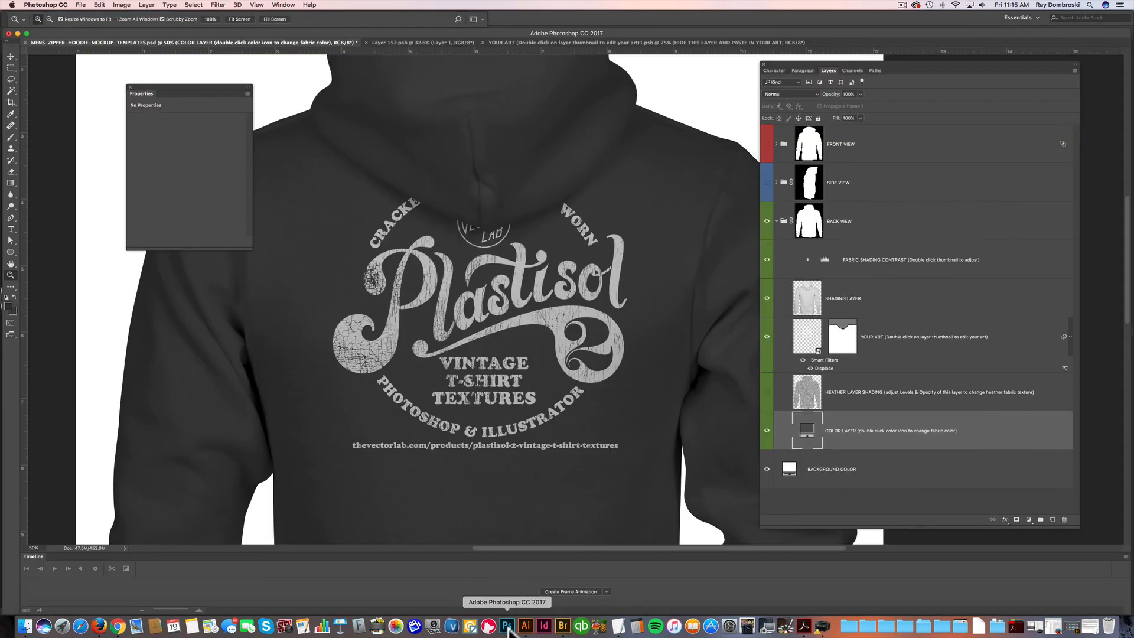
Open the back view's YOUR ART smart object, show its placement guide, and paste the HAWAII 77 artwork as pixels.
double_click(807, 334)
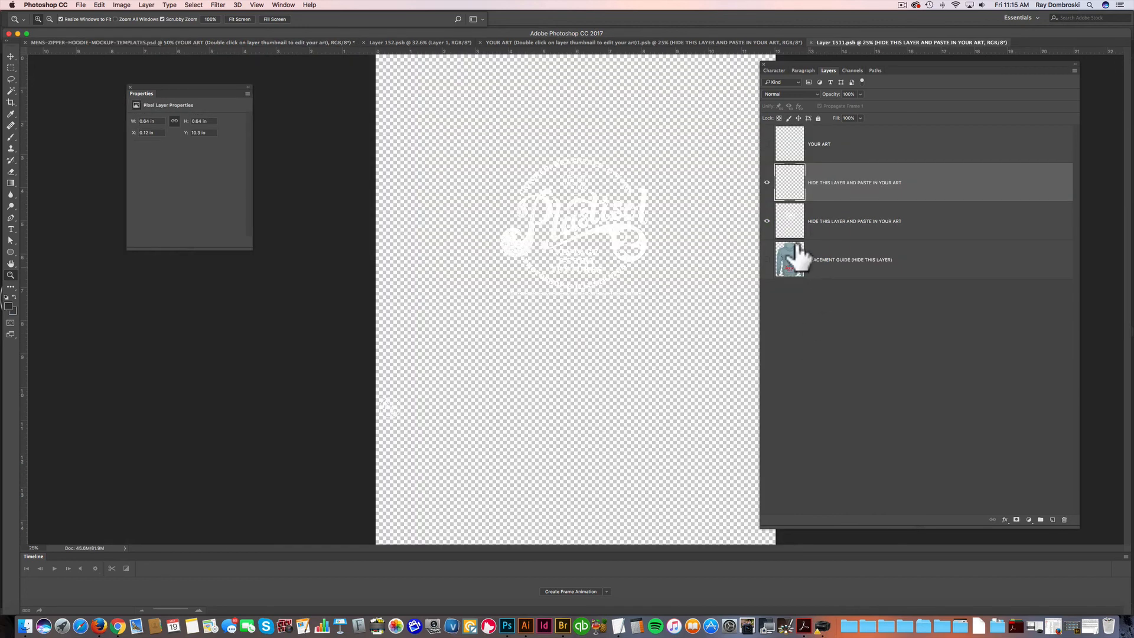
click(767, 260)
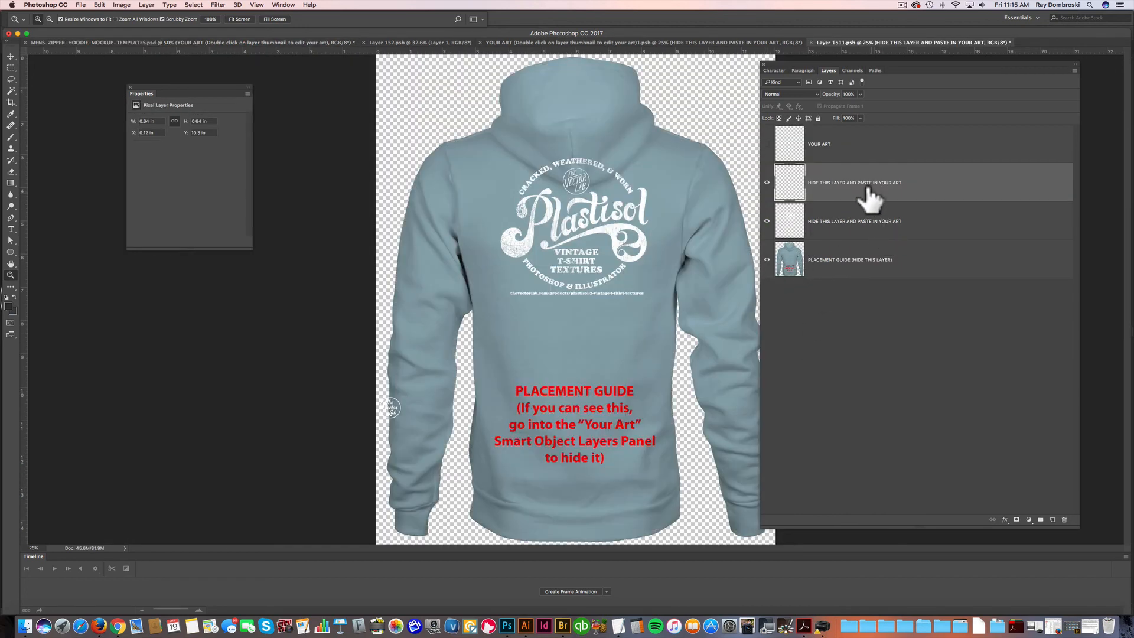
key(super+v)
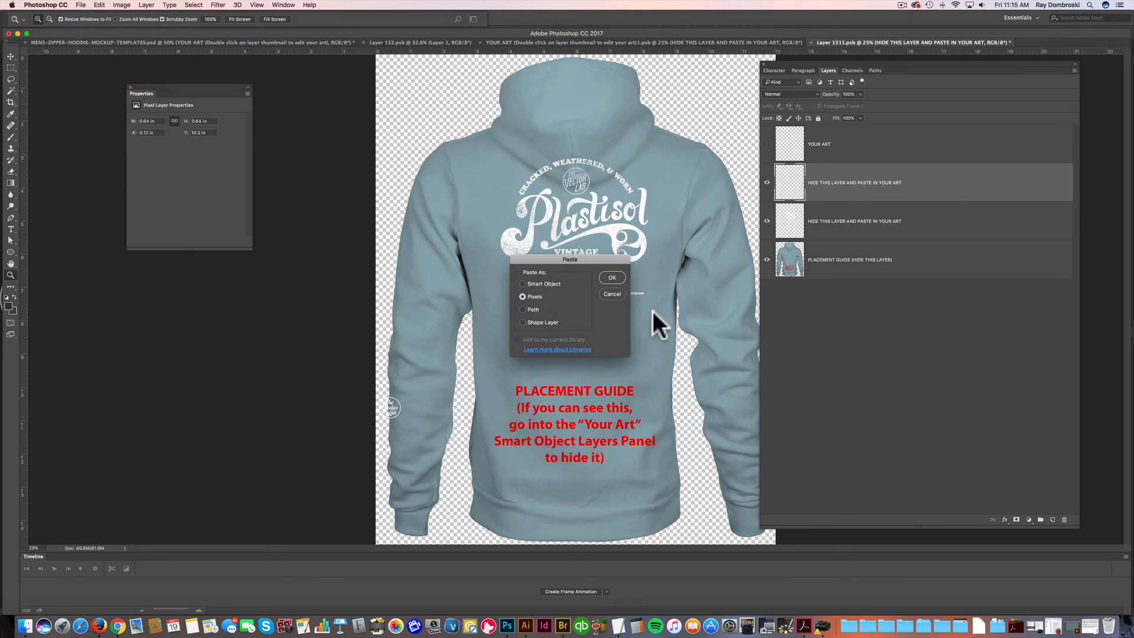
click(611, 278)
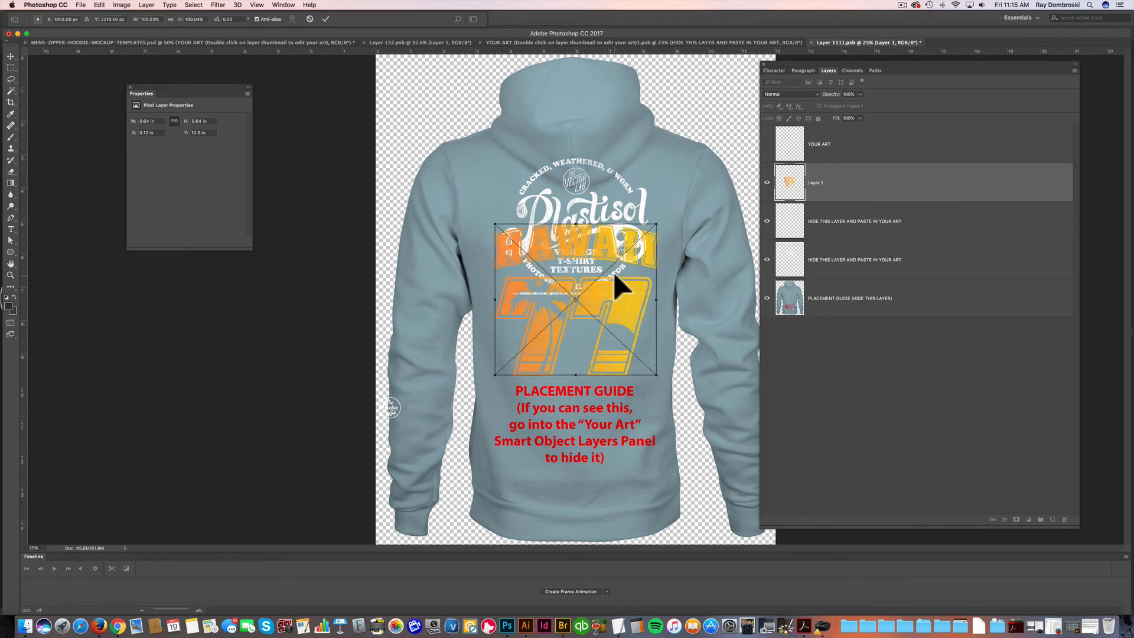
Scale the pasted HAWAII 77 artwork to about 86% and move it up over the Plastisol placeholder below the hood.
drag(658, 226, 647, 234)
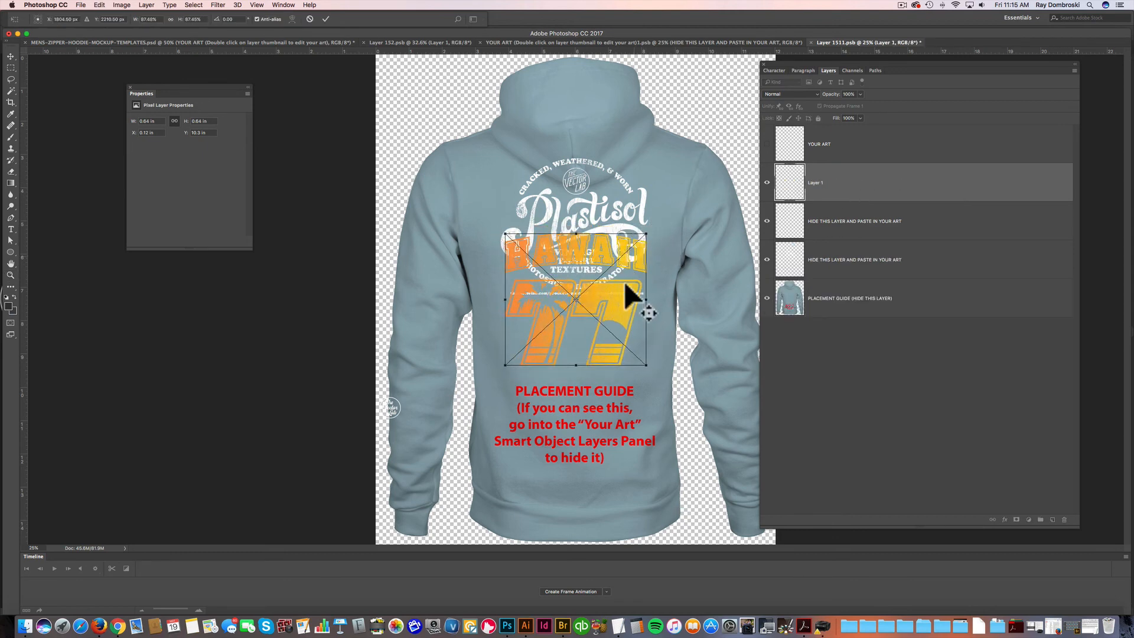
drag(620, 295, 623, 231)
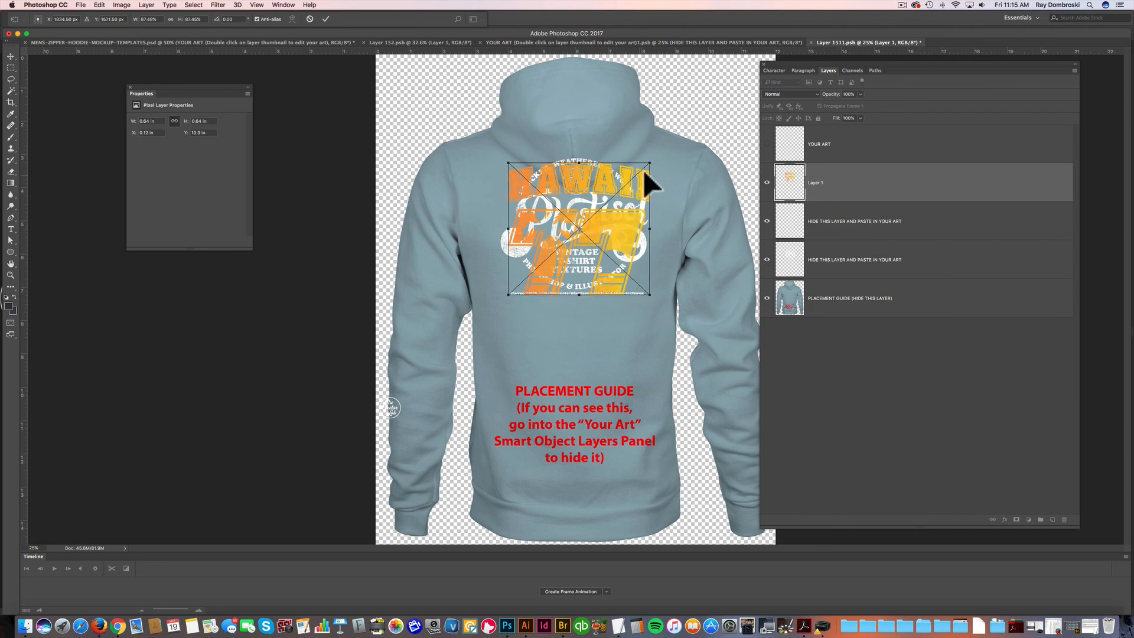
mouse_move(650, 164)
mouse_down()
mouse_move(663, 152)
mouse_move(648, 164)
mouse_up()
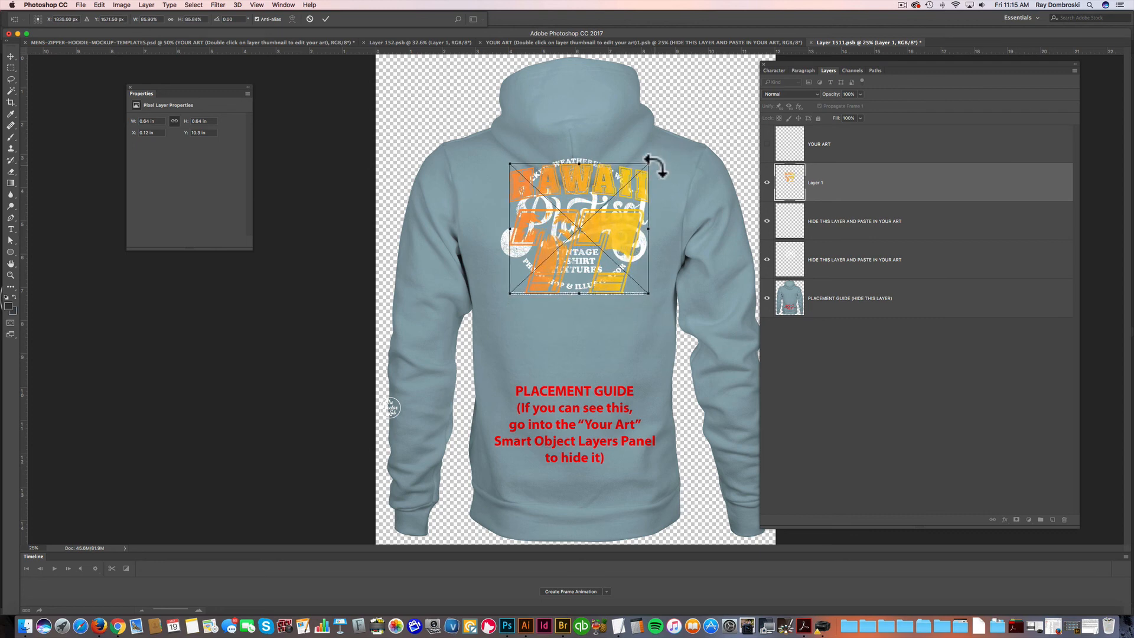
key(Return)
key(z)
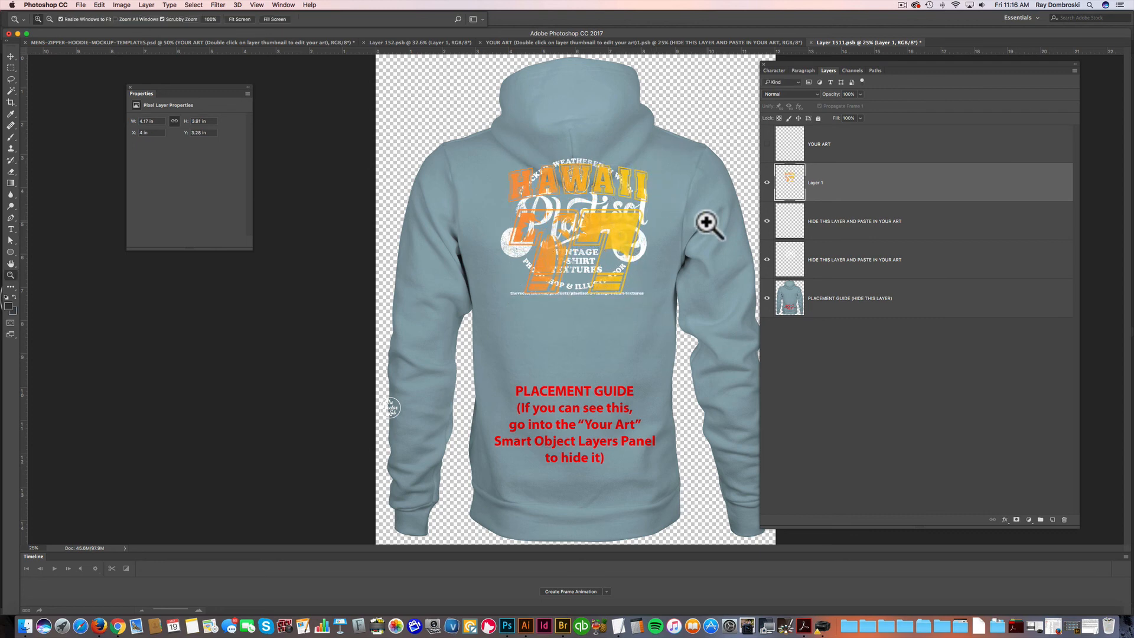
Hide the Plastisol placeholder and the placement guide, and save the smart object to update the mockup's back view.
click(767, 260)
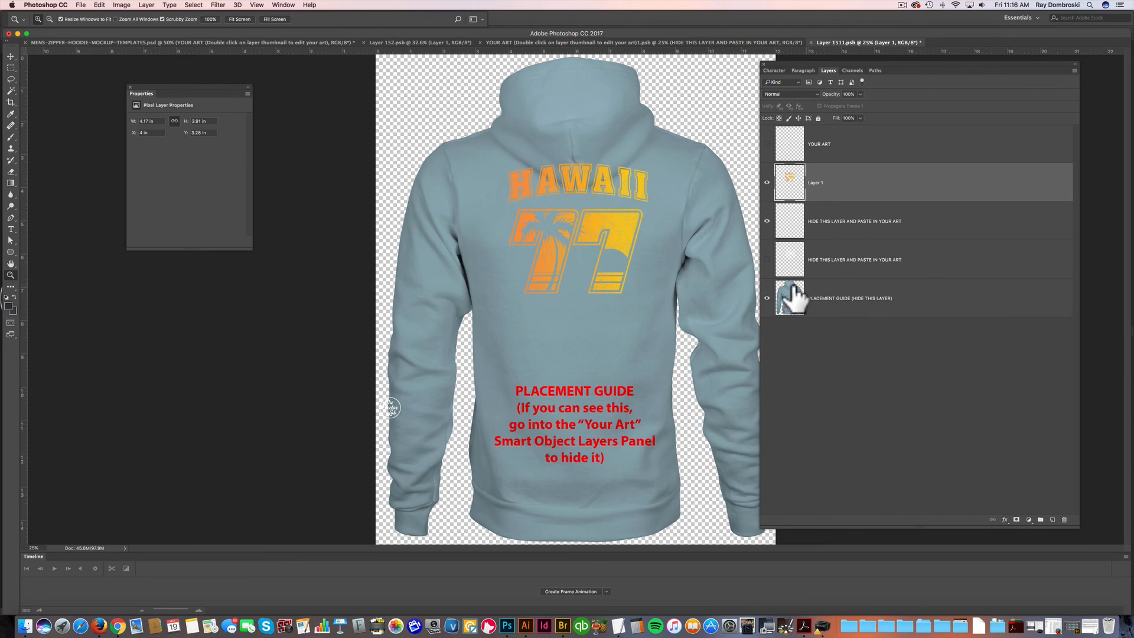
click(766, 298)
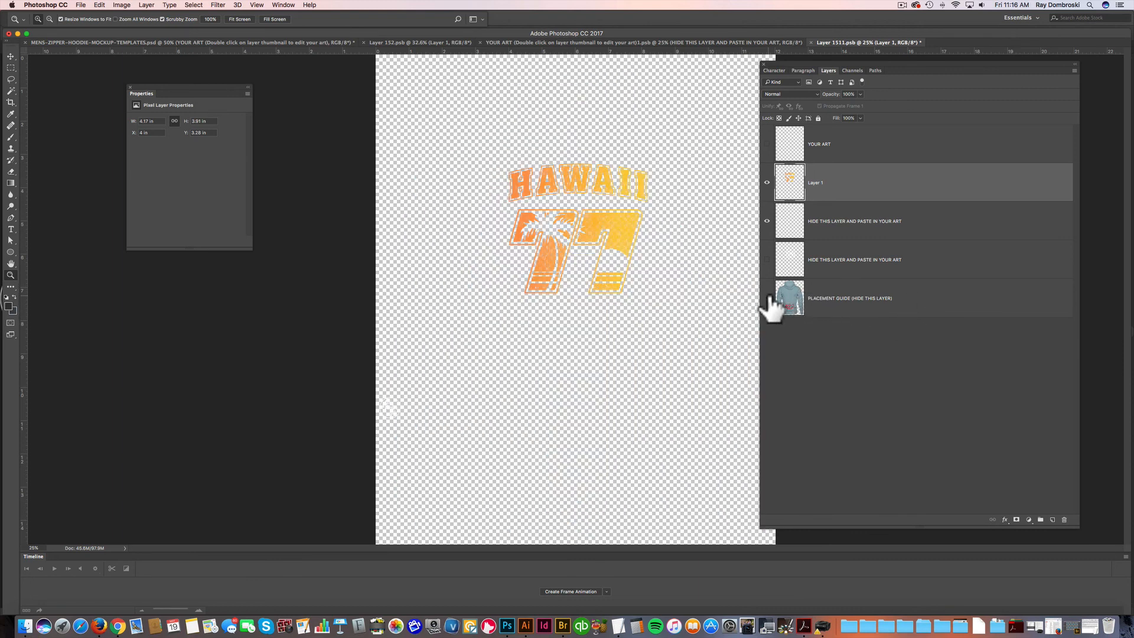
key(super+s)
click(285, 43)
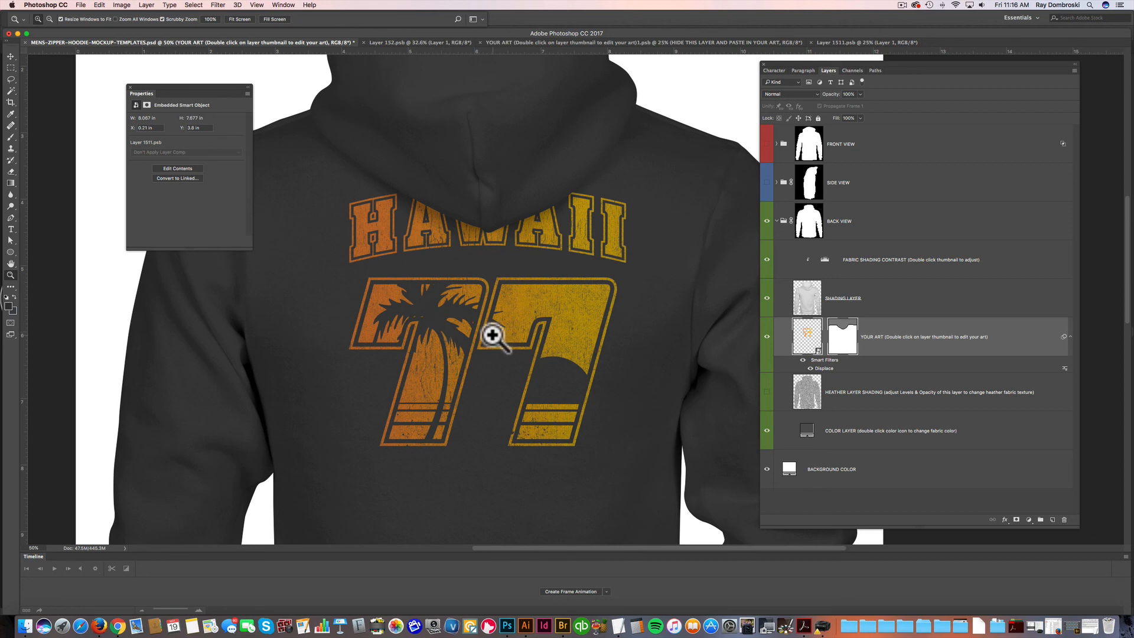
Inspect the sleeve badge up close with the Displace smart filter on the back view's art turned off.
drag(367, 436, 458, 260)
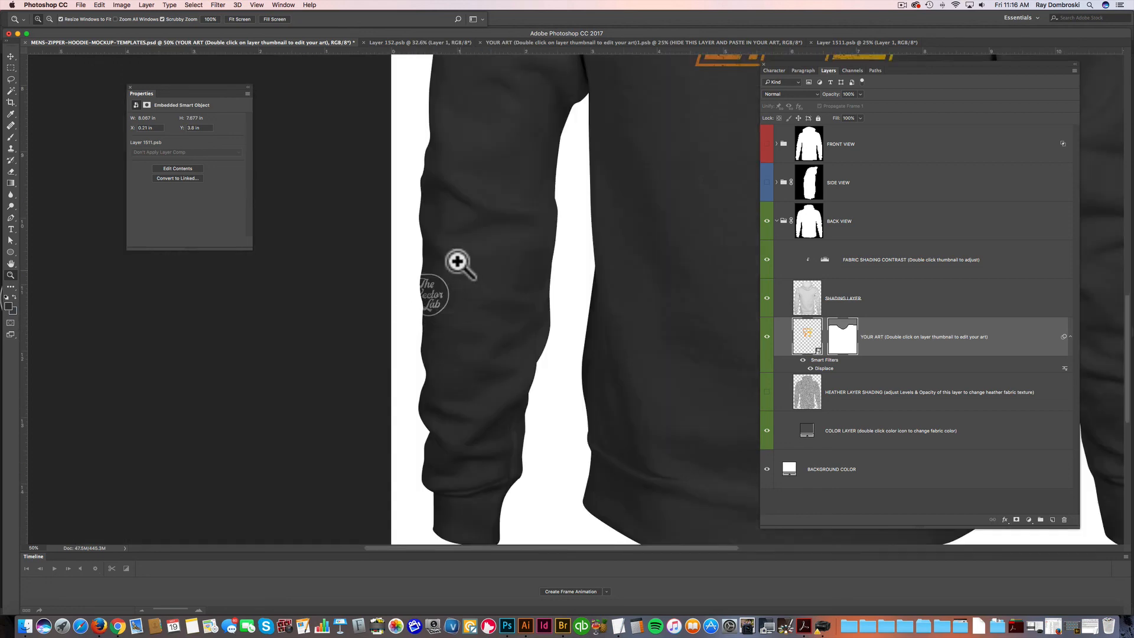
click(444, 298)
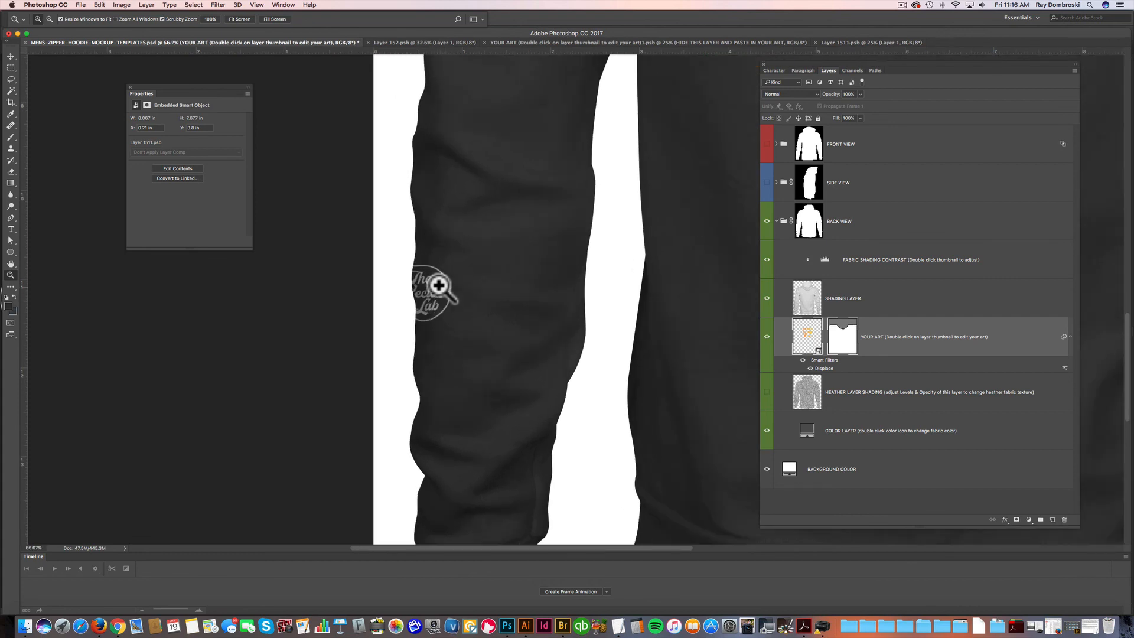
click(432, 294)
click(432, 294)
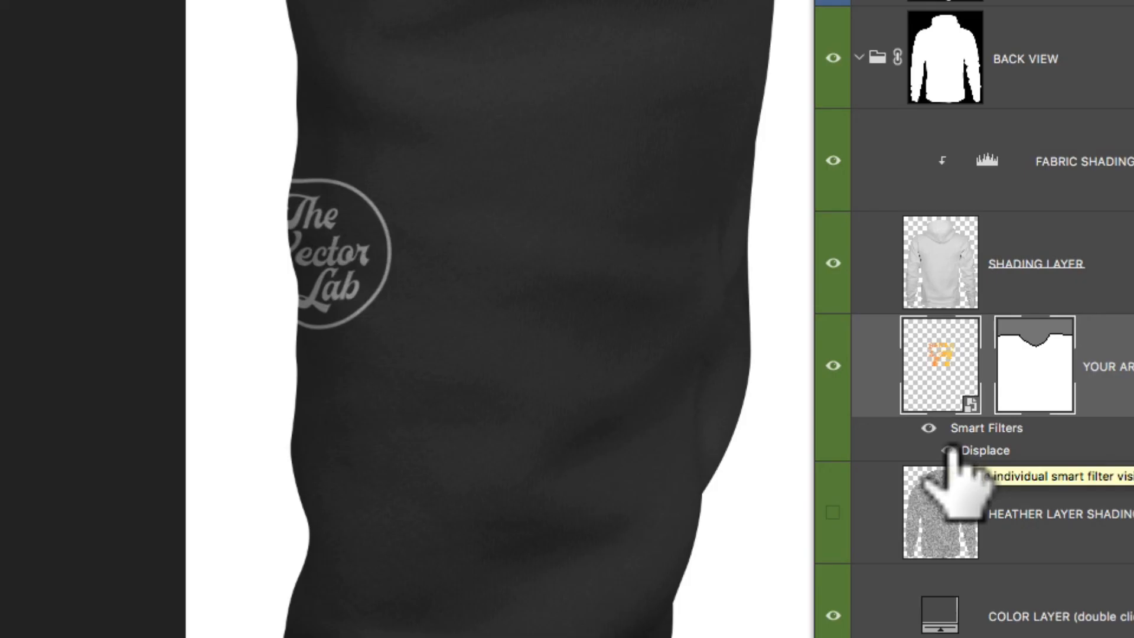
click(948, 451)
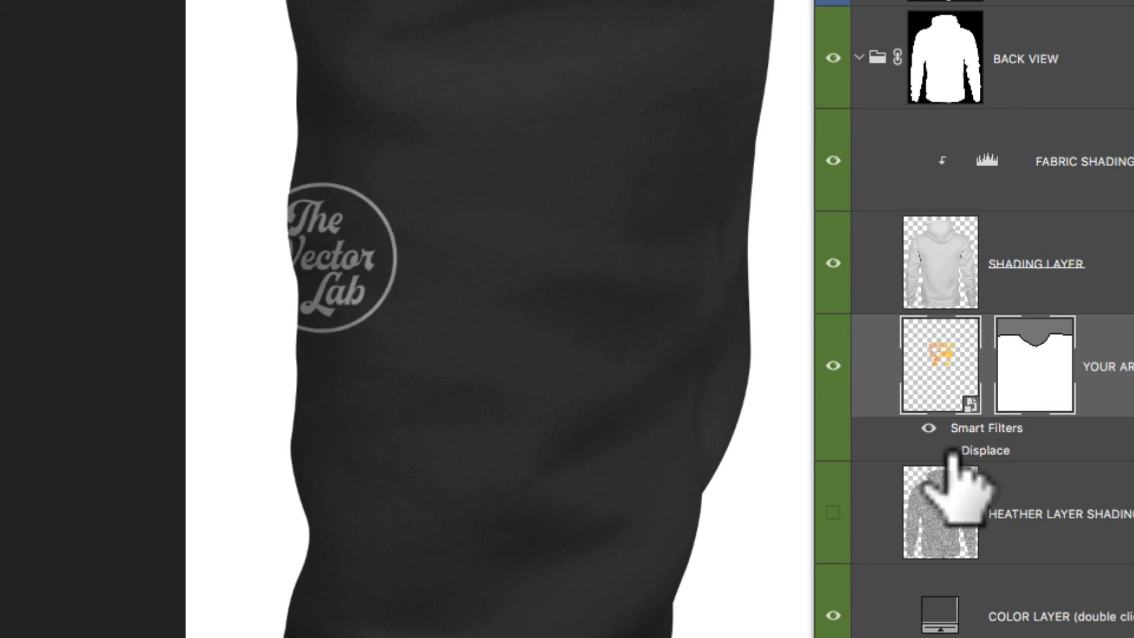